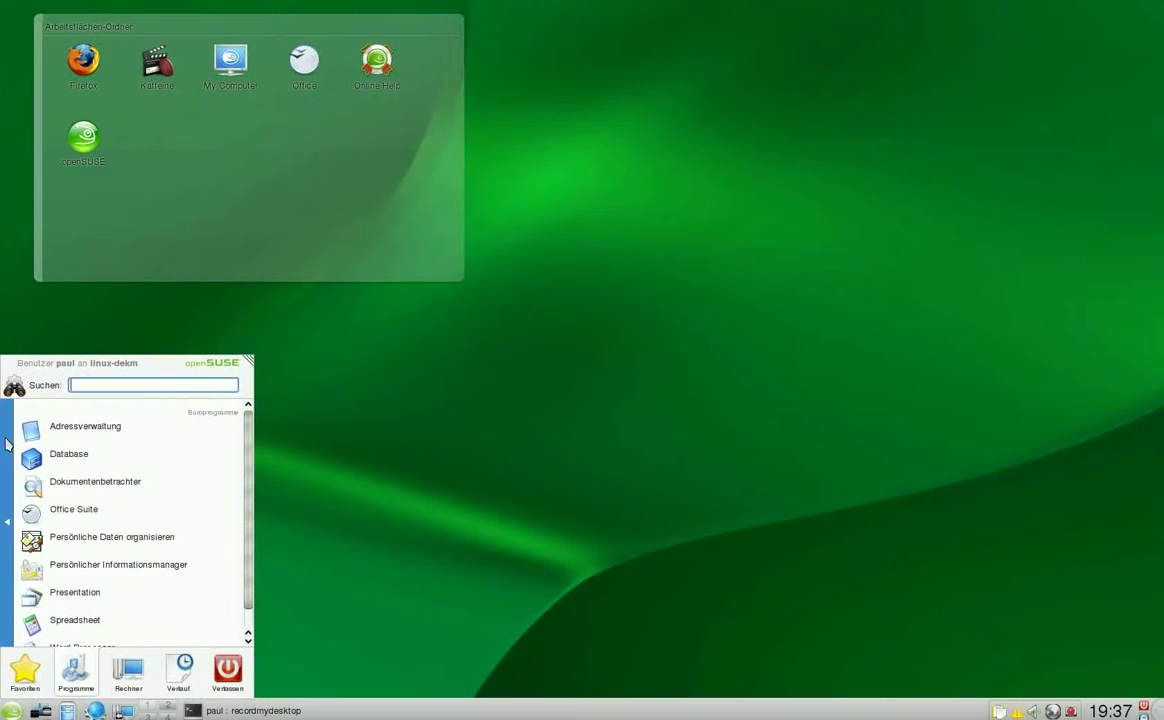
Launch the Word Processor from the office programs and check the OpenOffice.org version information.
drag(250, 470, 250, 500)
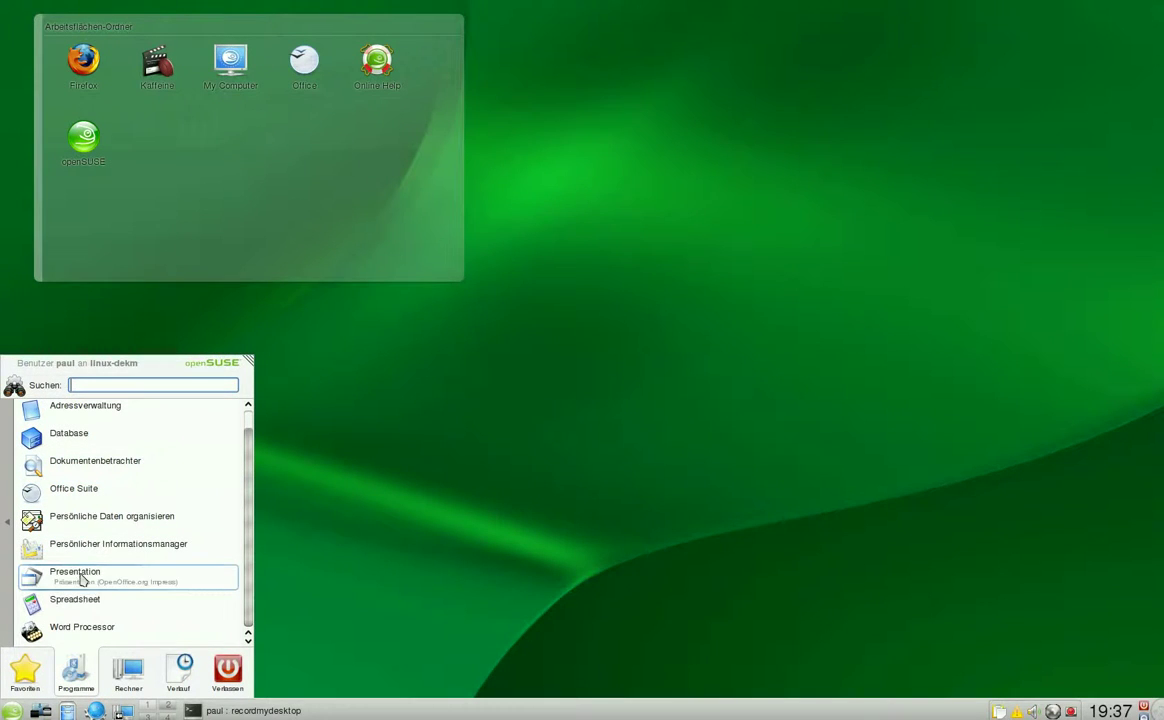
click(81, 631)
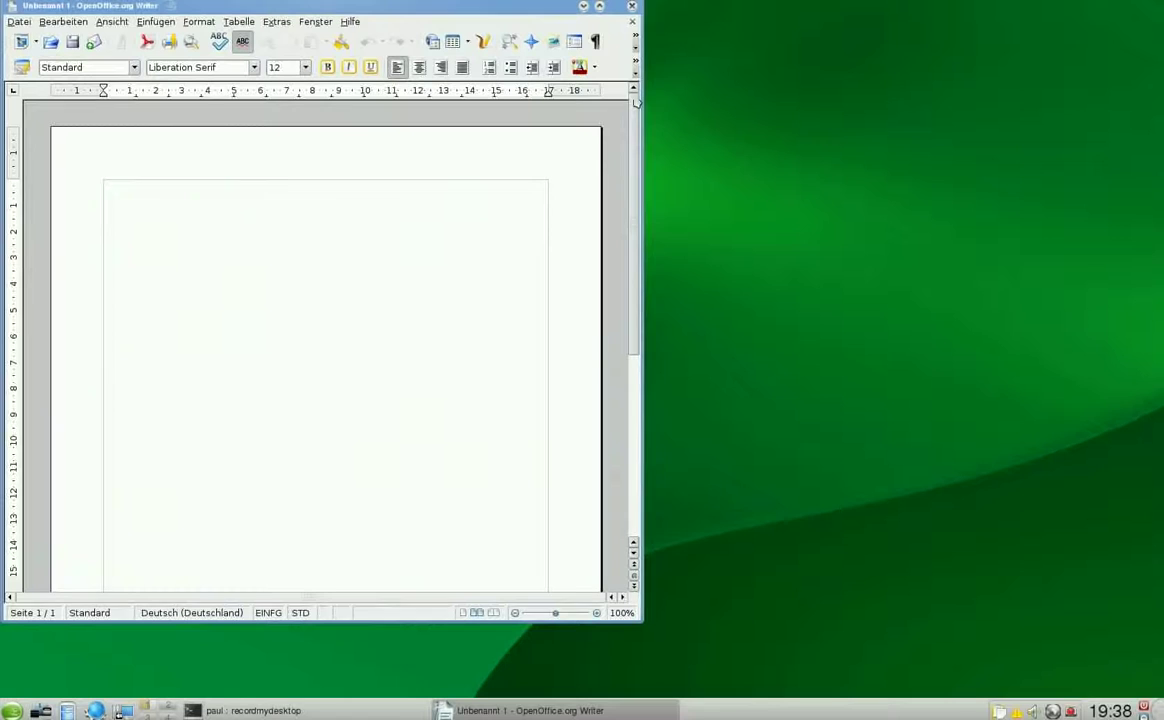
click(349, 22)
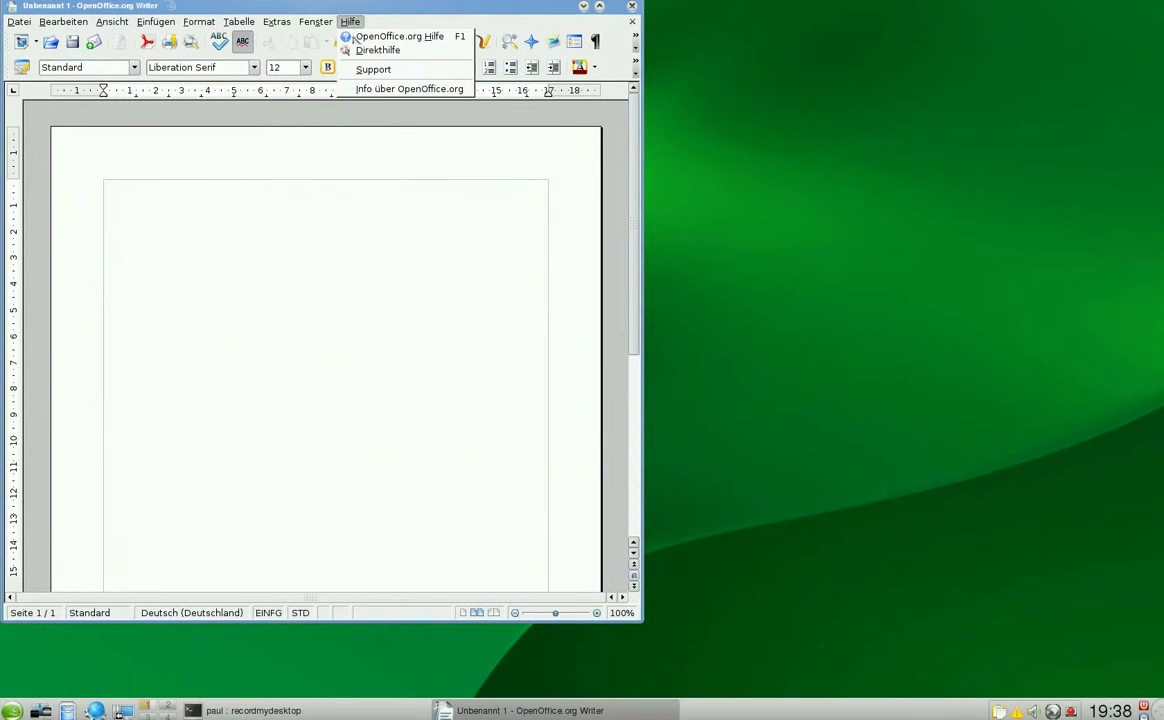
click(372, 90)
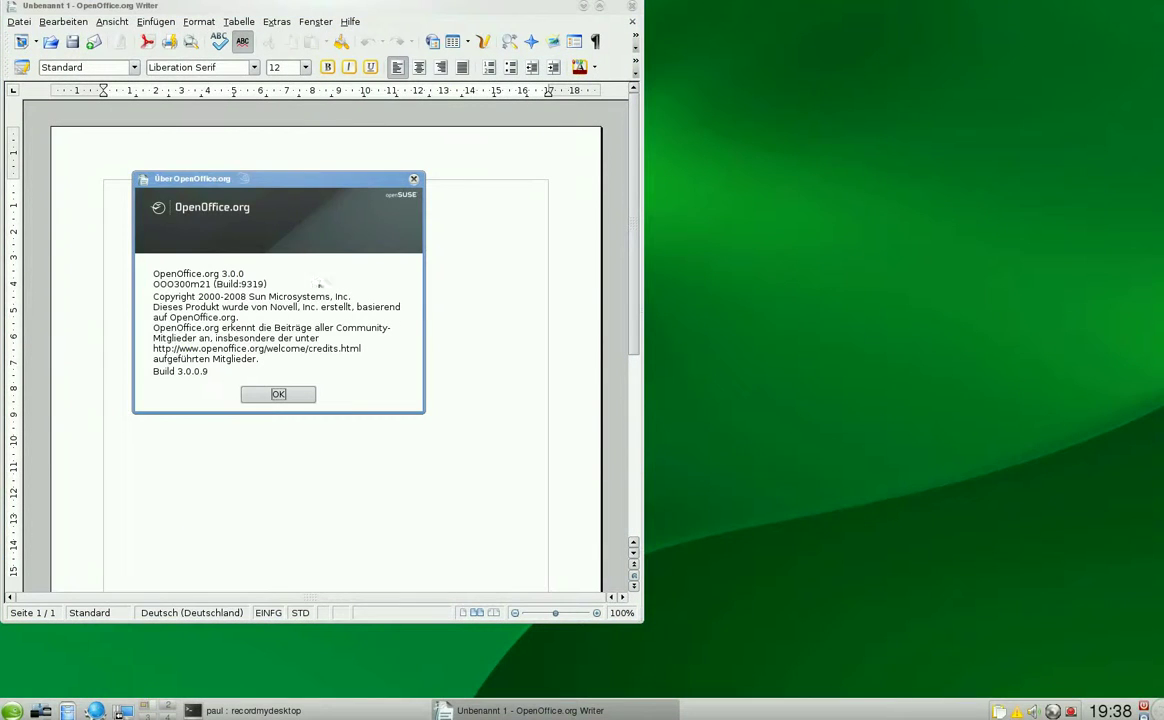
click(278, 395)
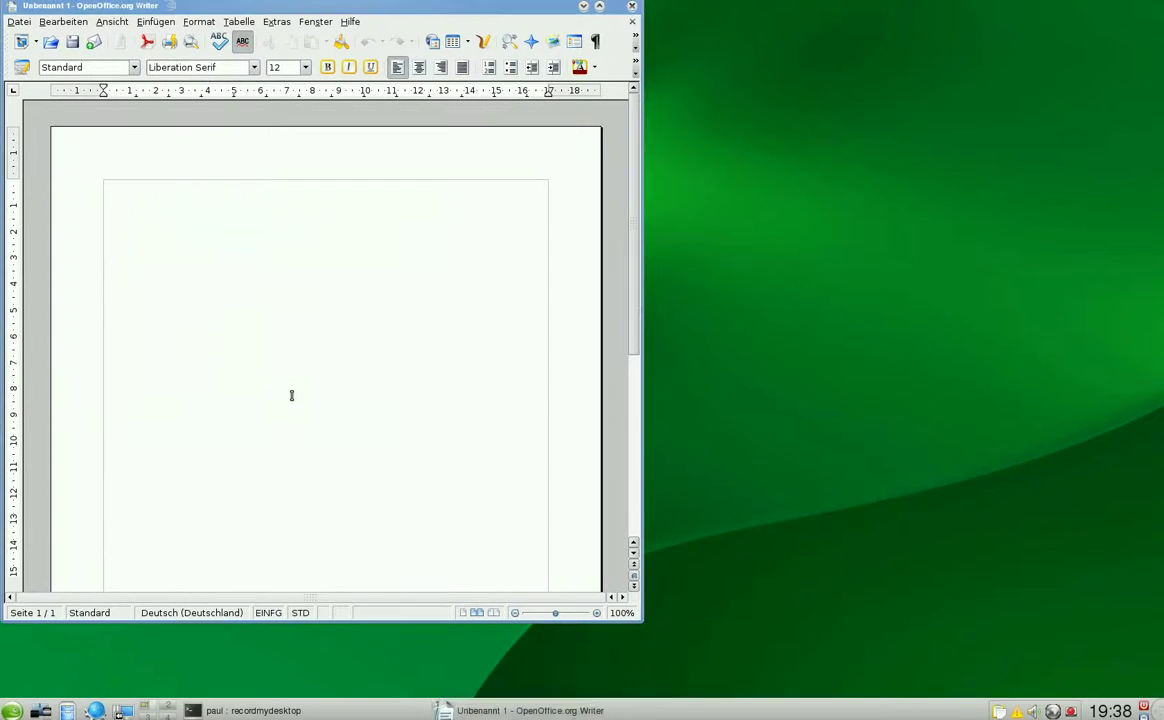
click(631, 6)
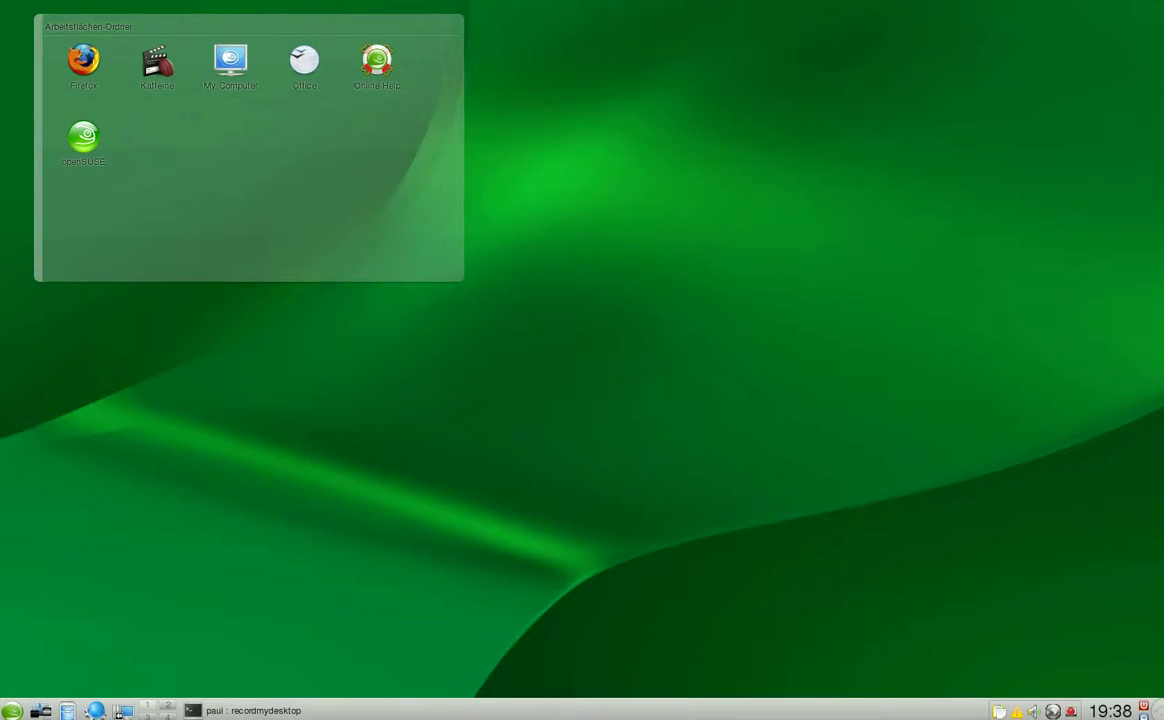
Browse the installed programs in the Dienstprogramme and Graphik categories.
click(14, 710)
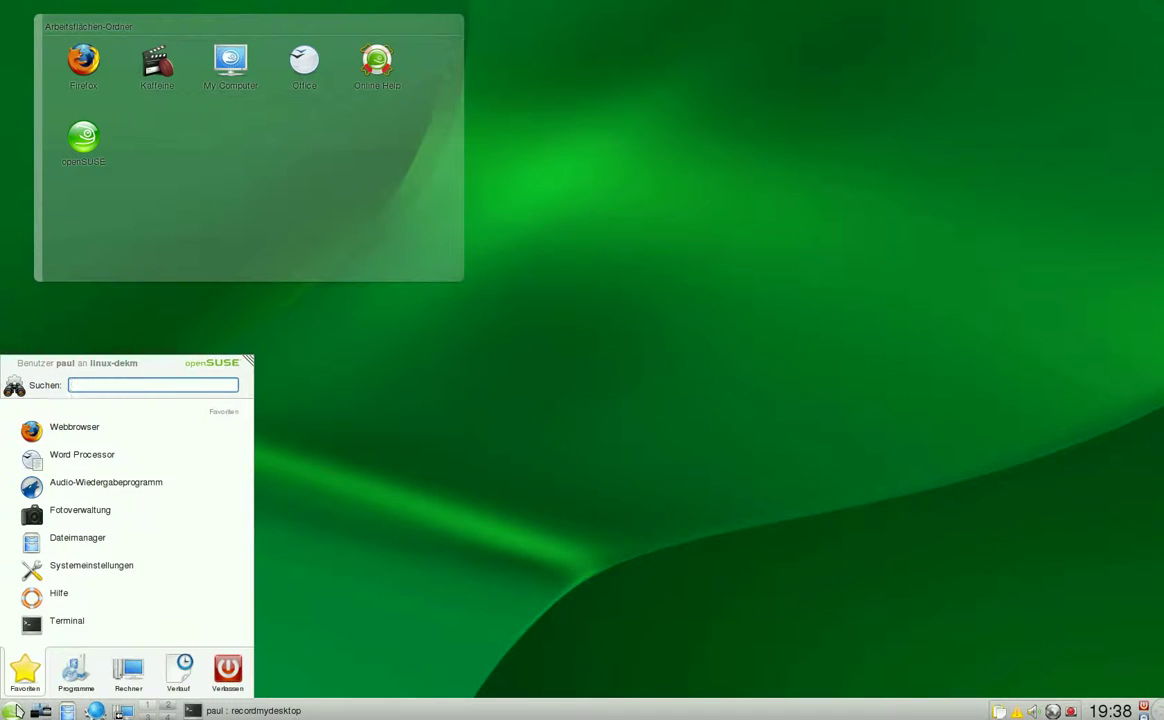
mouse_move(75, 670)
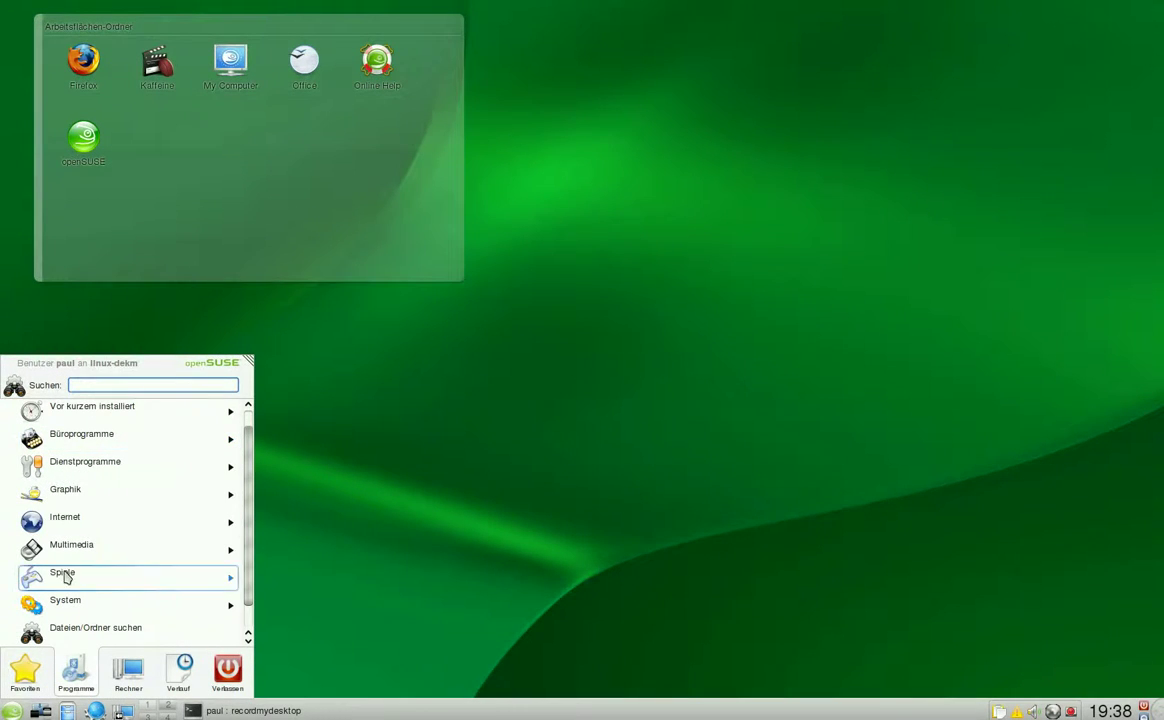
click(53, 473)
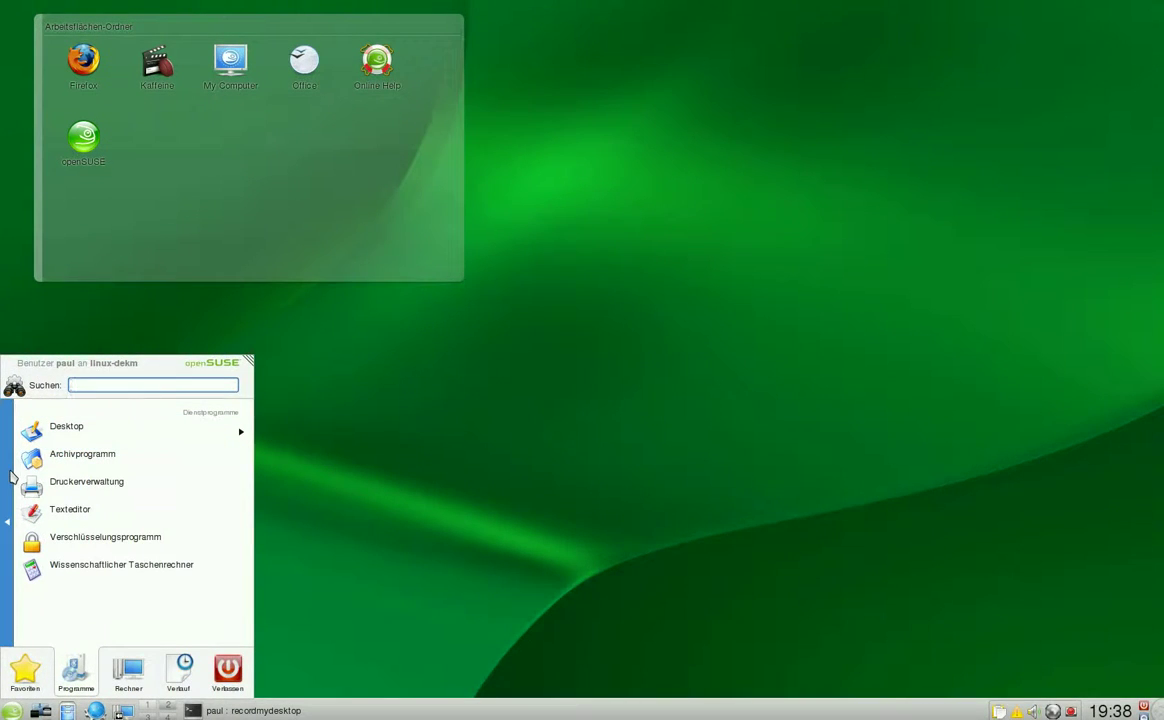
click(8, 478)
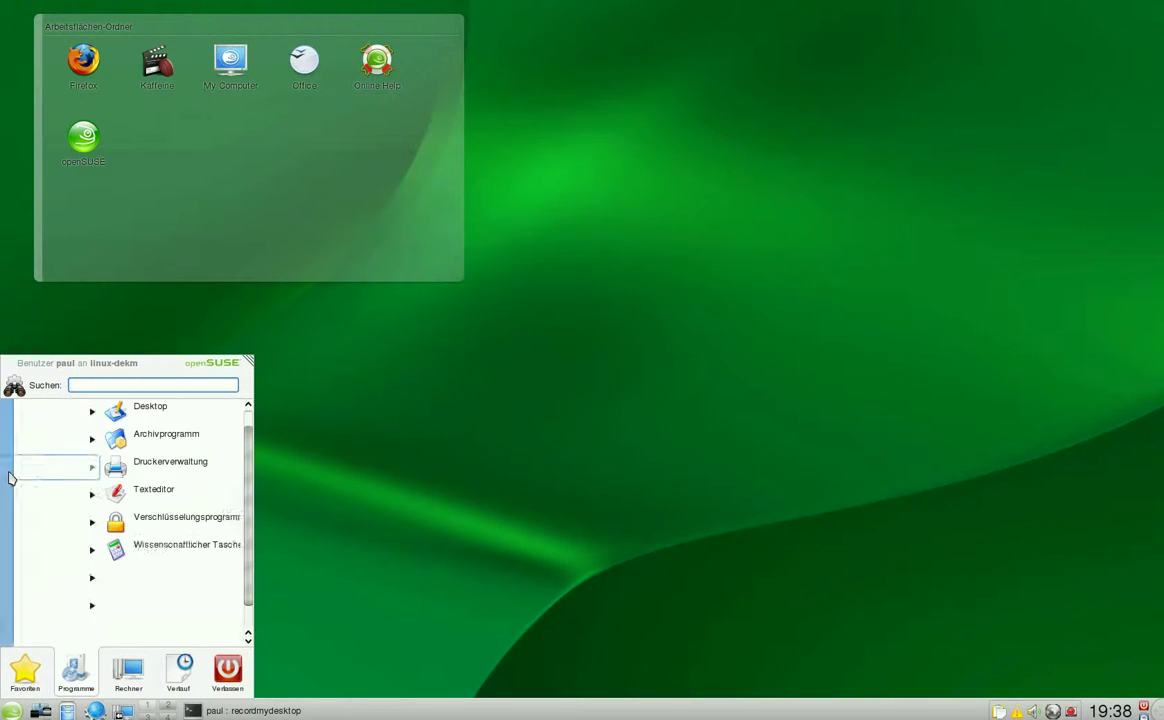
click(61, 493)
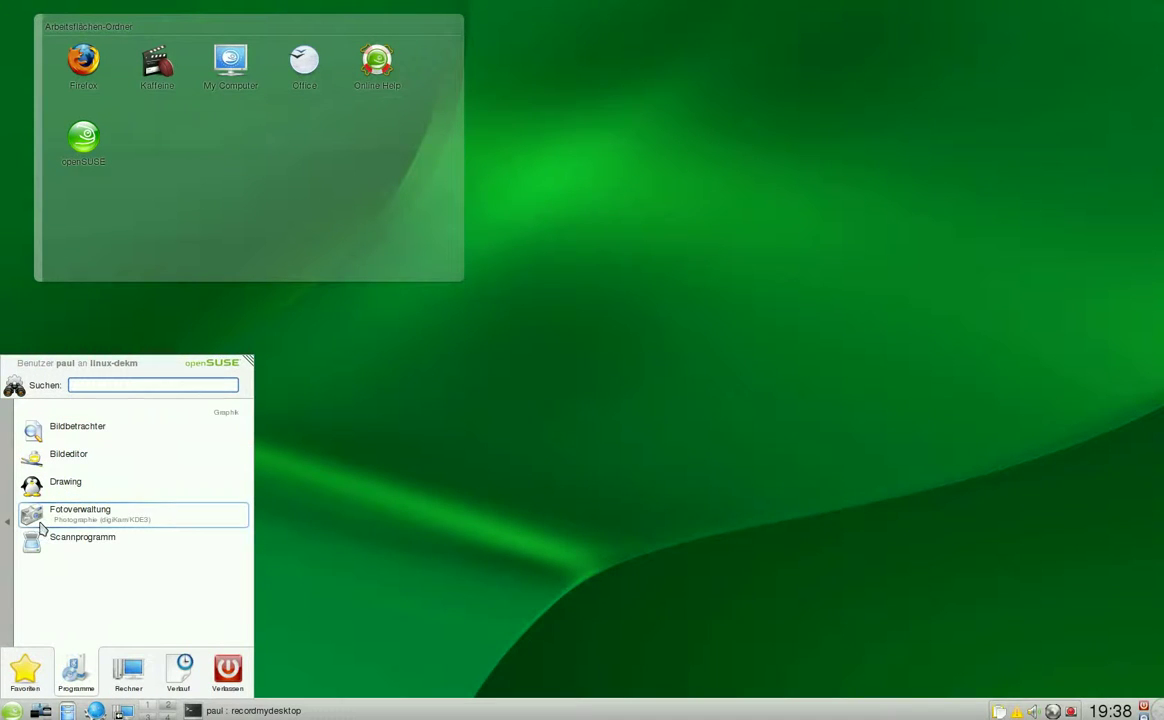
click(4, 527)
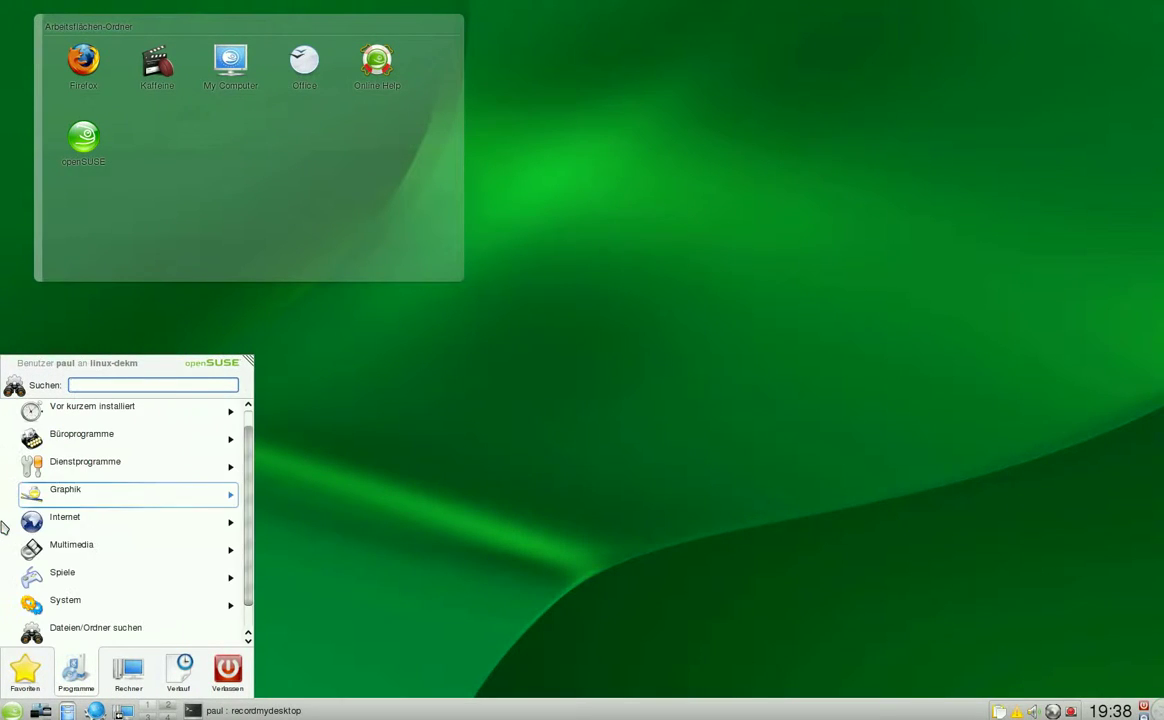
Browse the Internet category, including its Chatten, Datenübertragung and Webbrowser subcategories.
click(42, 522)
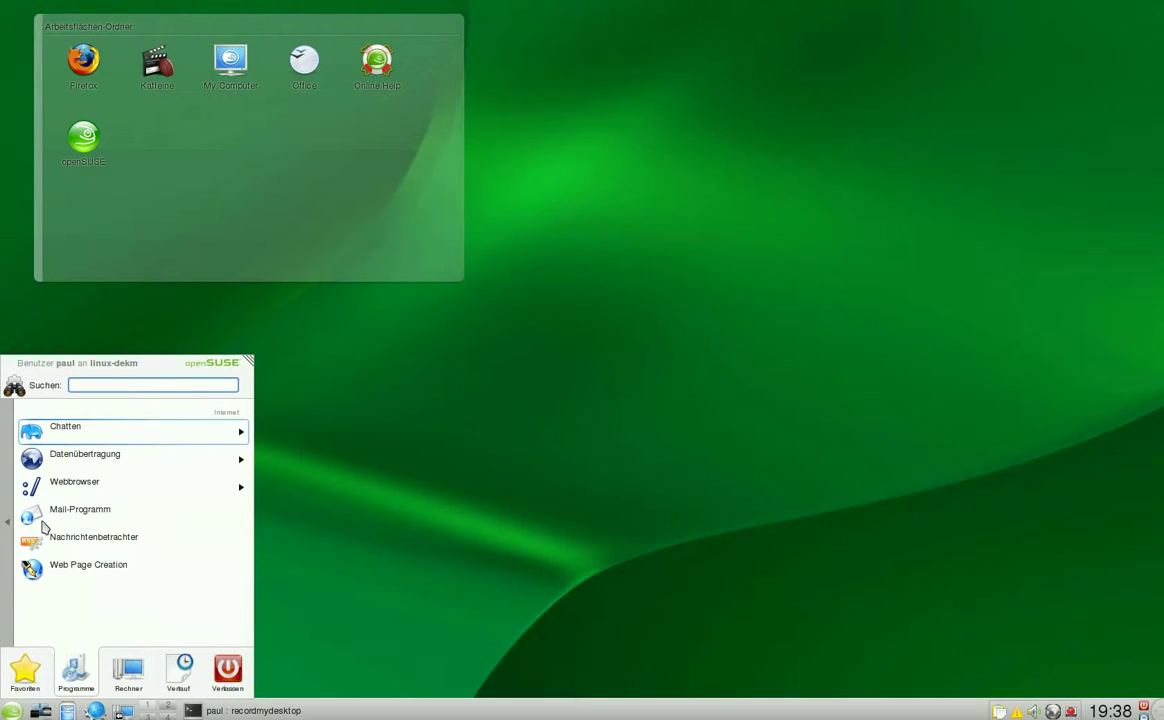
click(45, 430)
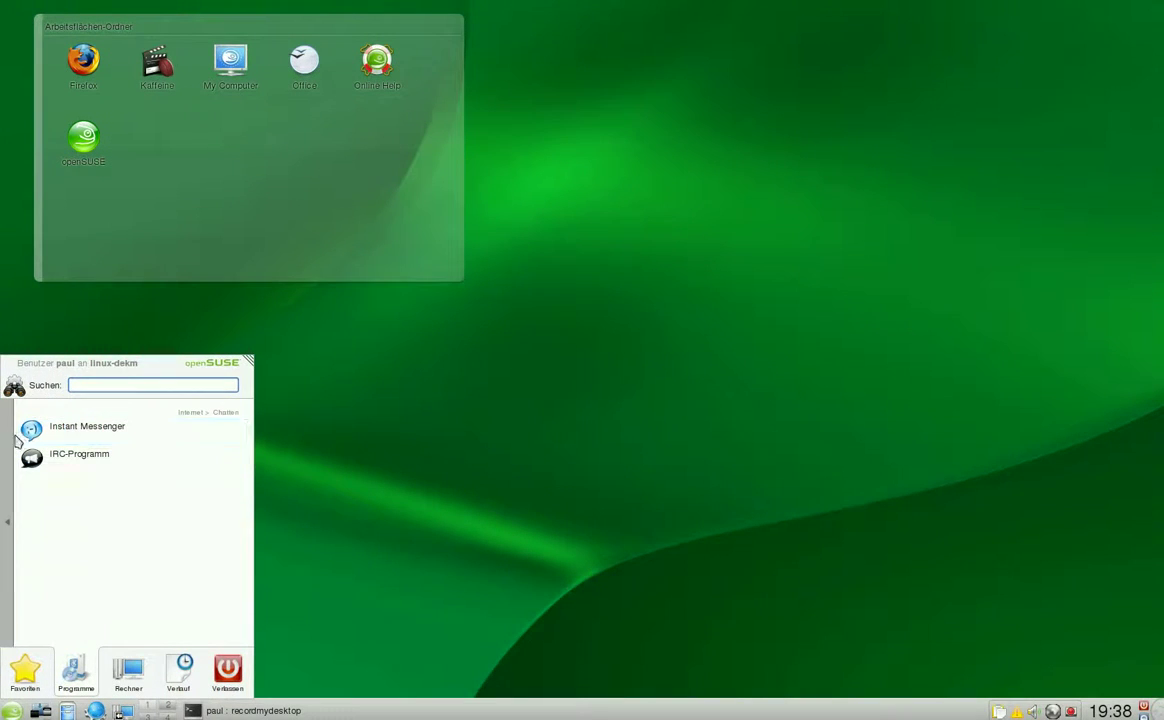
click(8, 440)
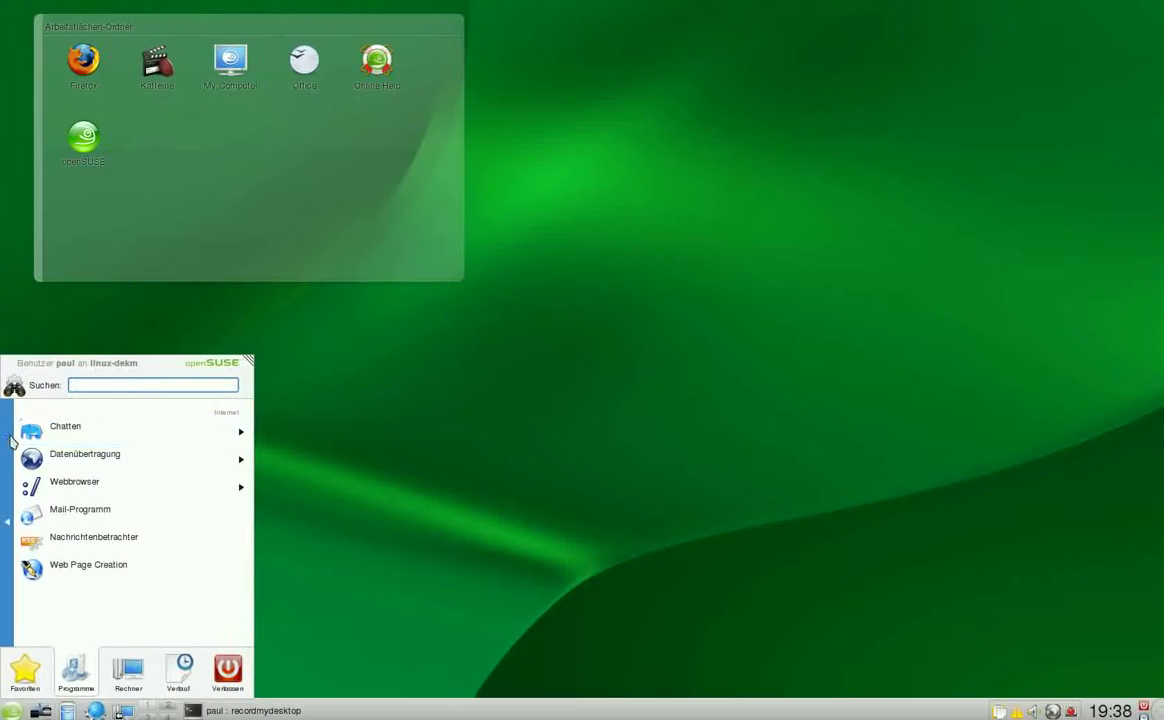
click(54, 458)
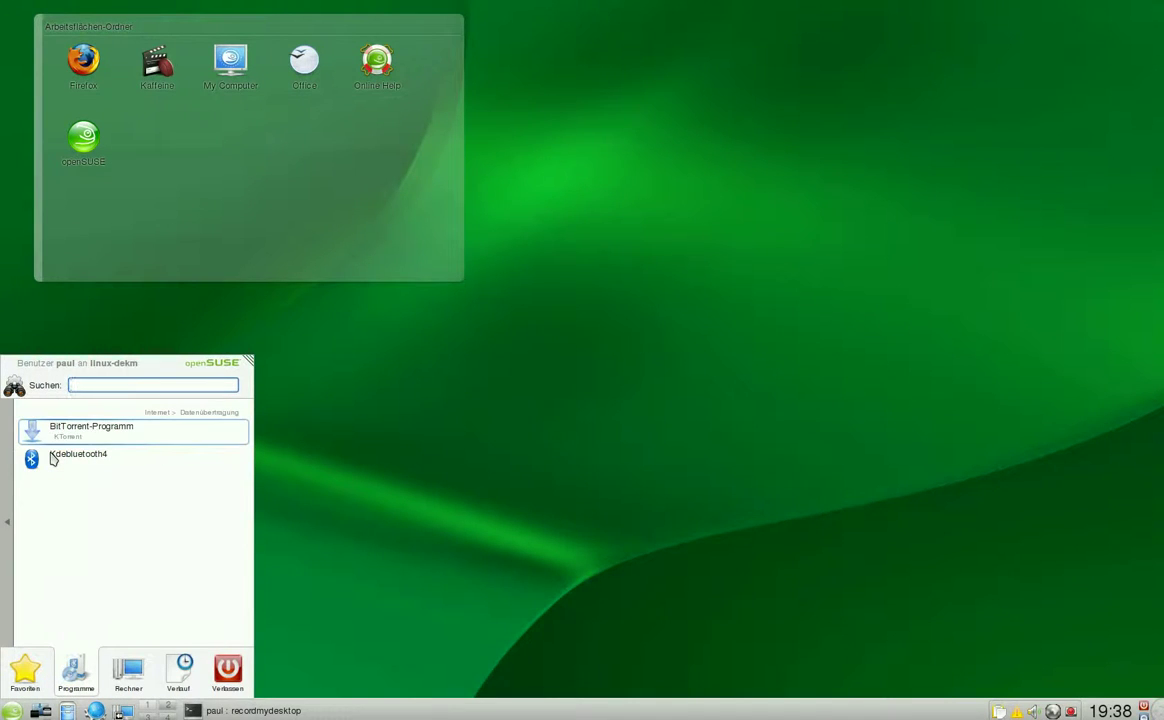
click(12, 468)
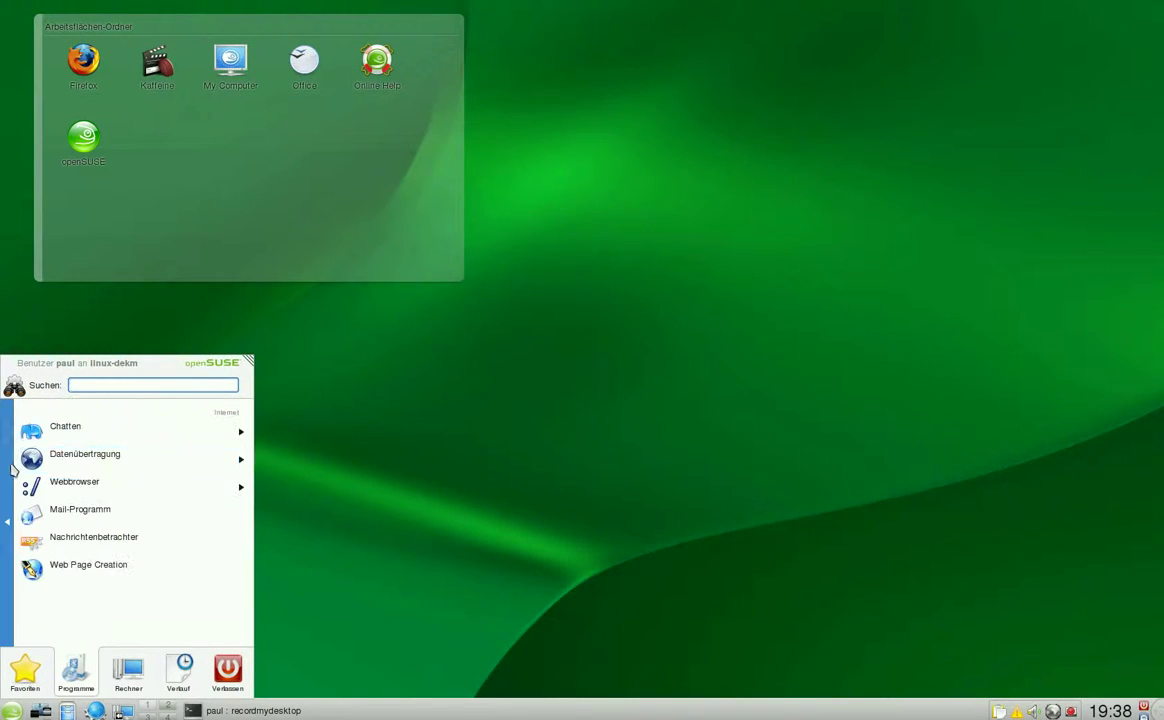
click(52, 483)
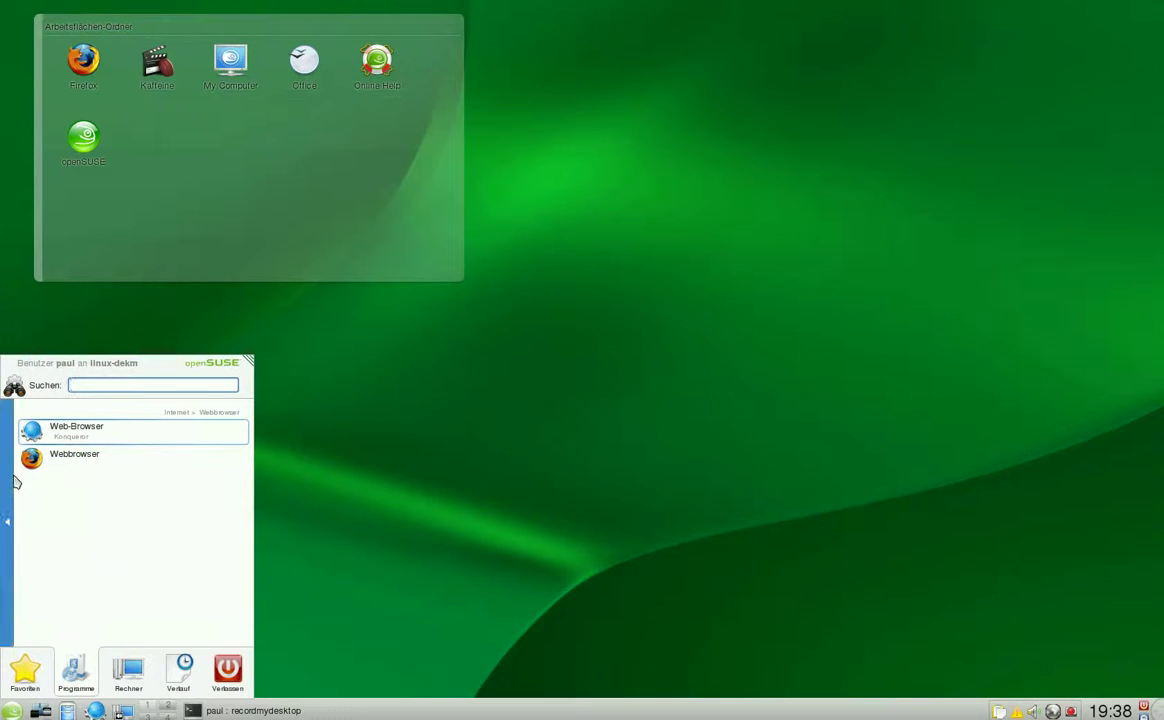
click(11, 482)
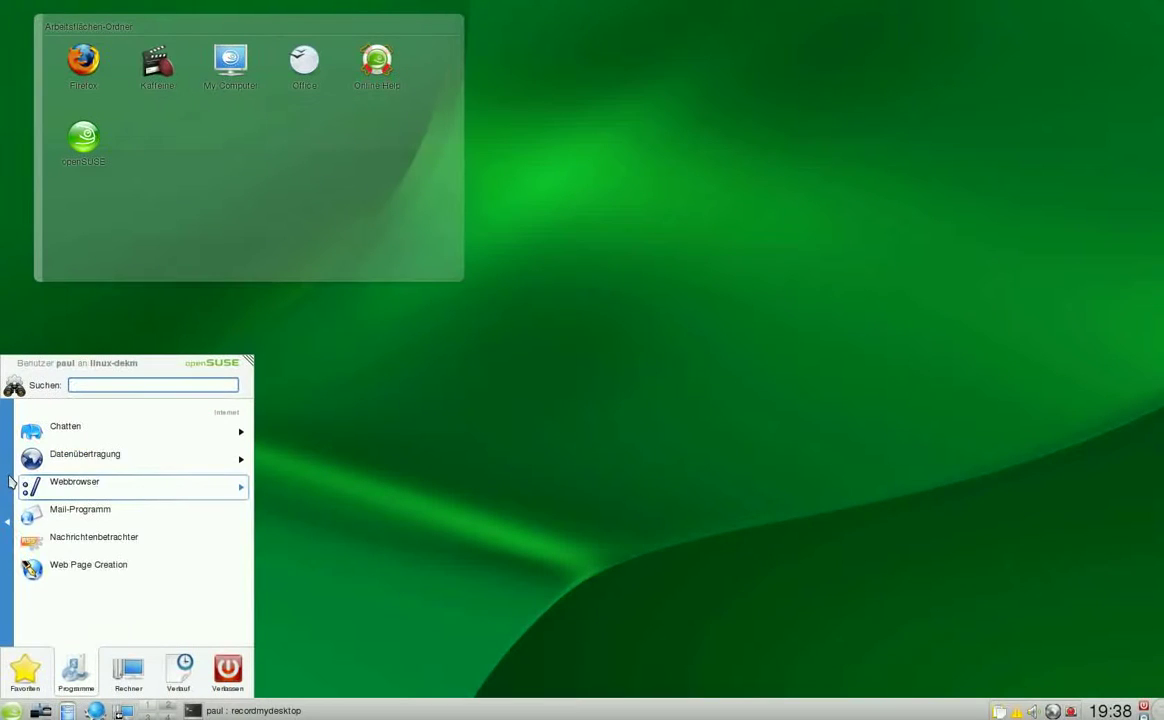
click(5, 500)
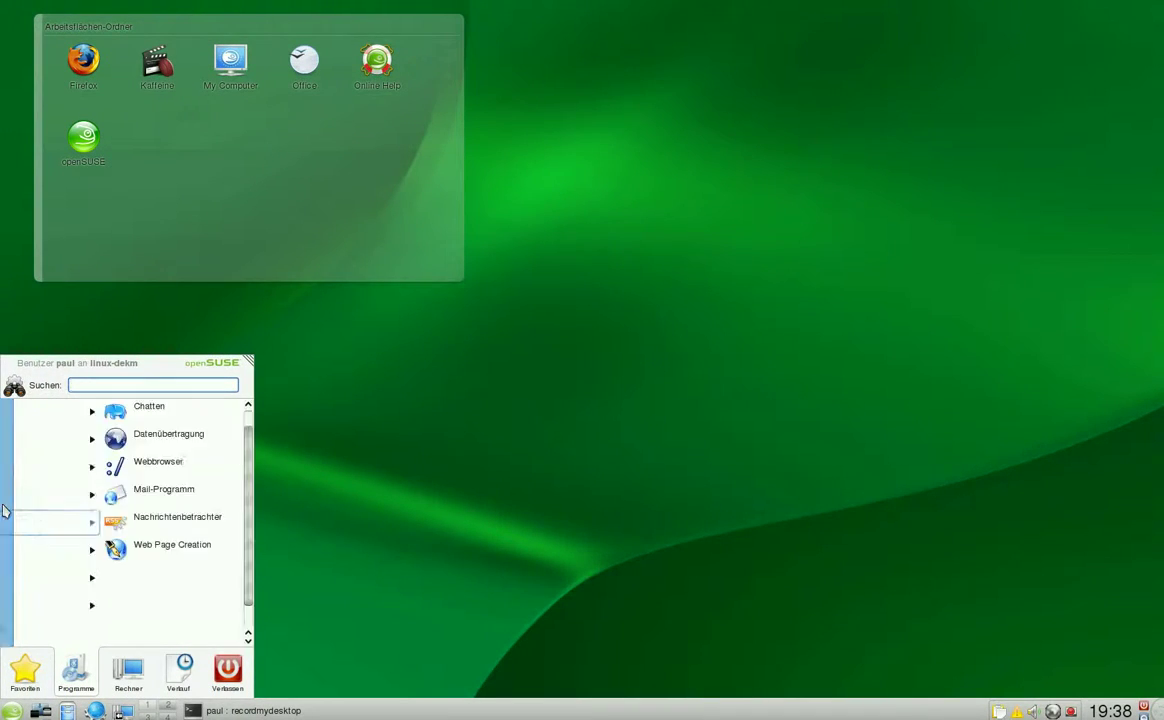
Browse the installed programs in the Multimedia and Spiele categories.
click(58, 550)
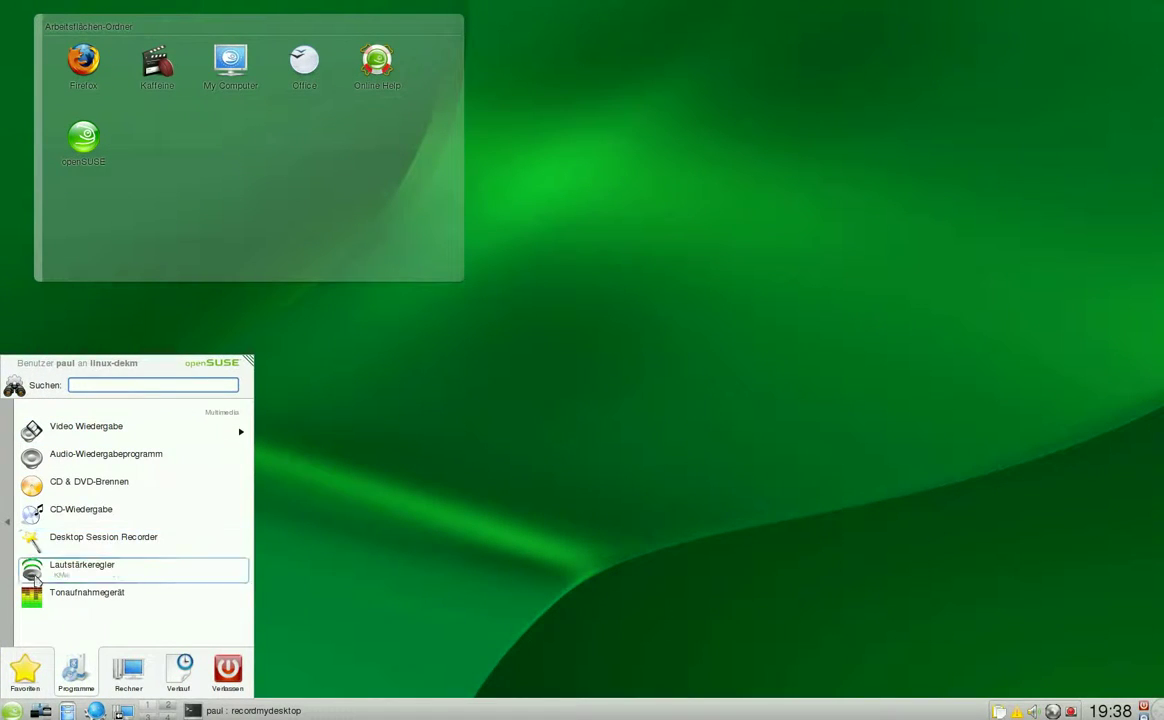
click(5, 480)
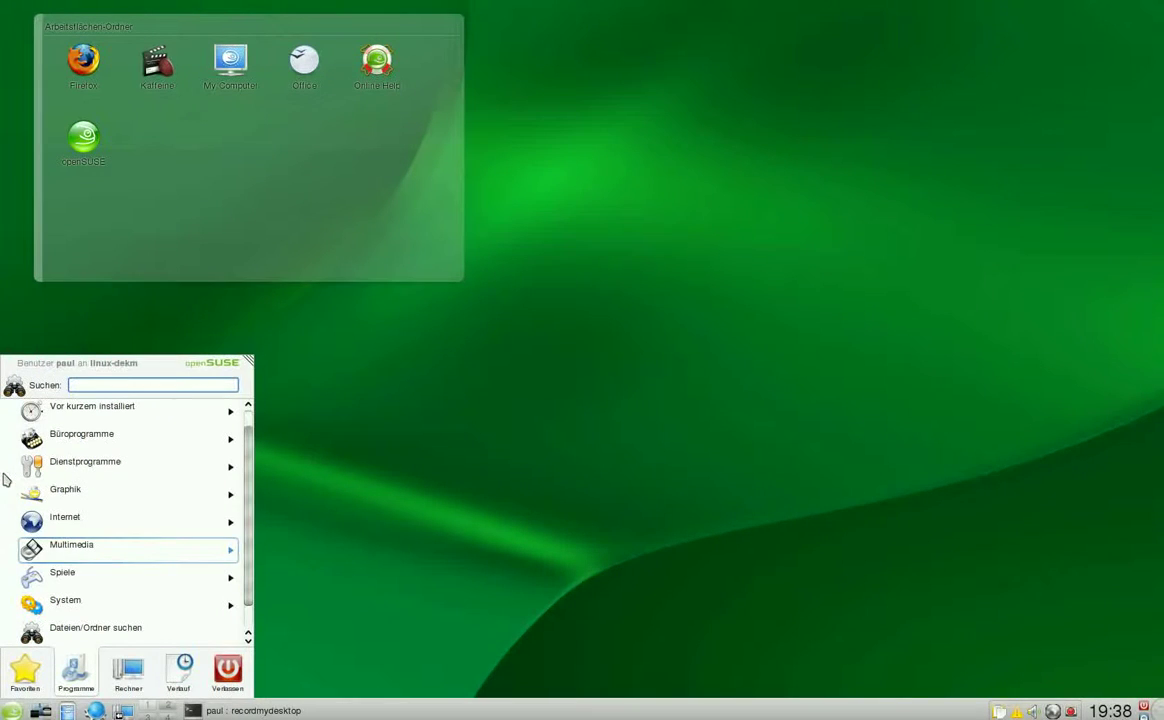
click(62, 590)
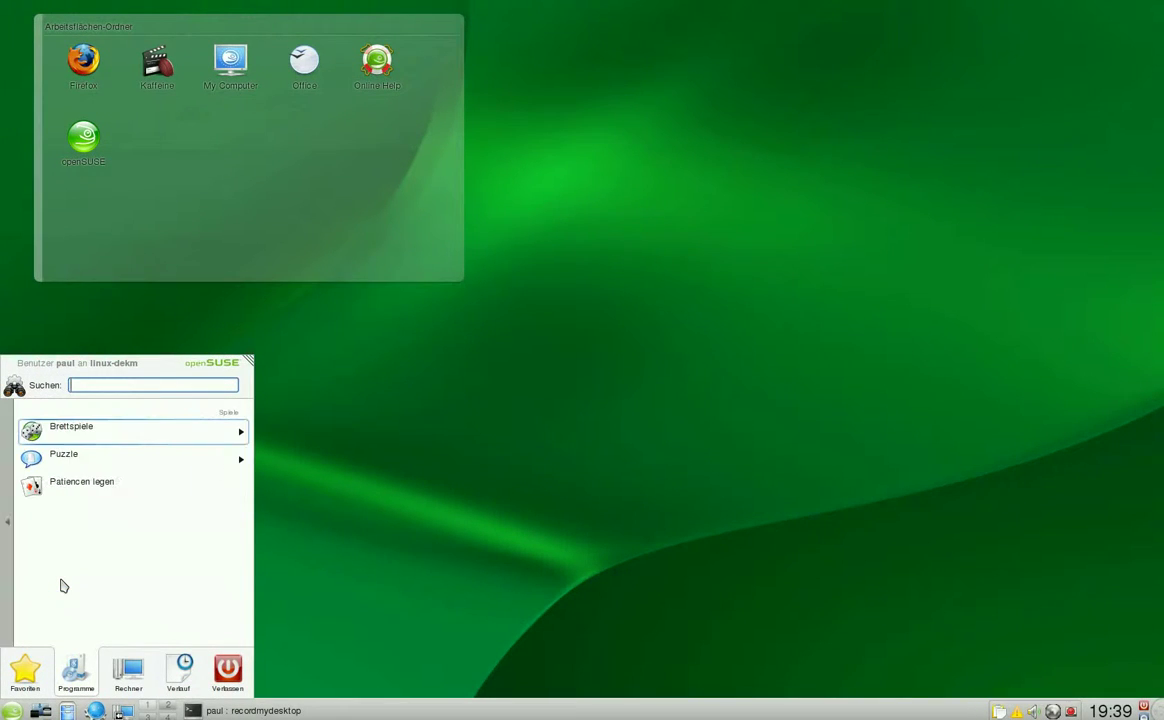
click(5, 566)
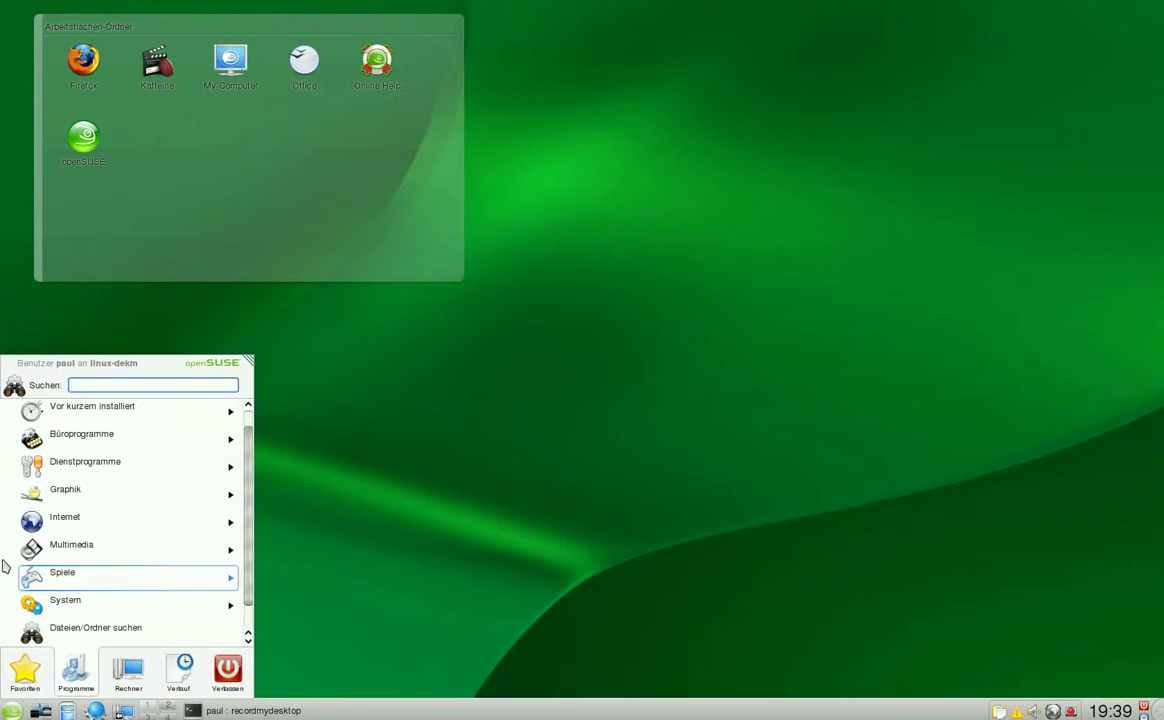
Browse the Dateiverwaltung, Desktop Applet and Konfiguration subcategories of the System category.
click(44, 599)
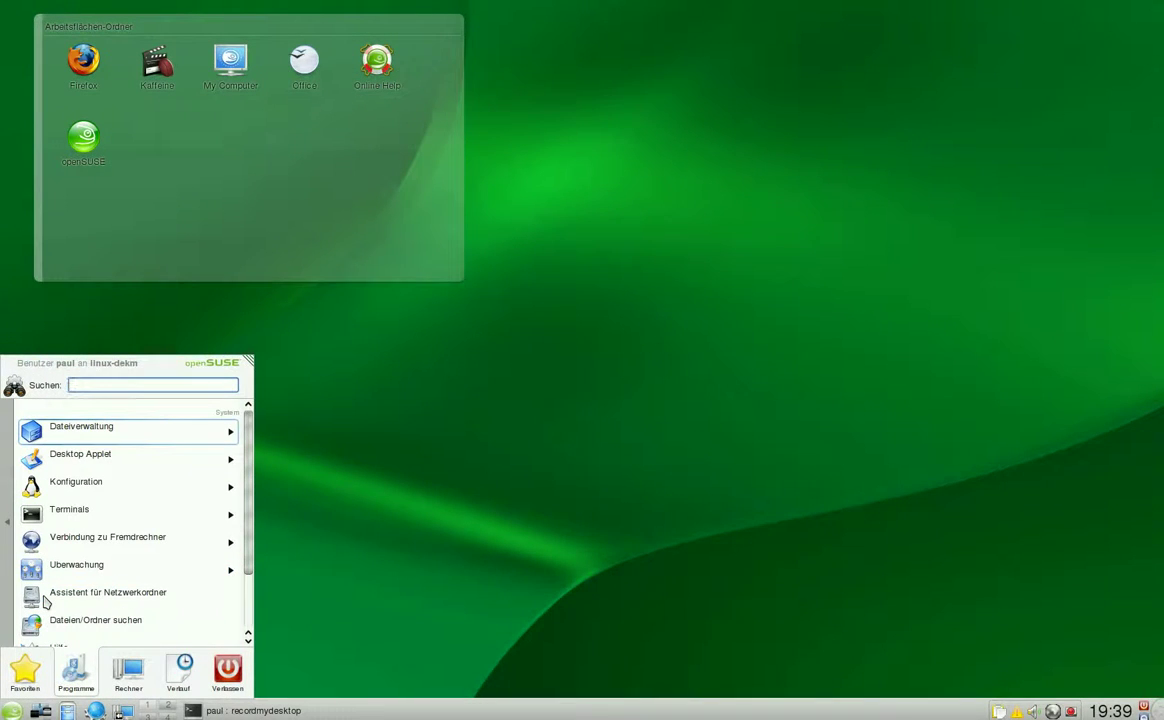
click(27, 436)
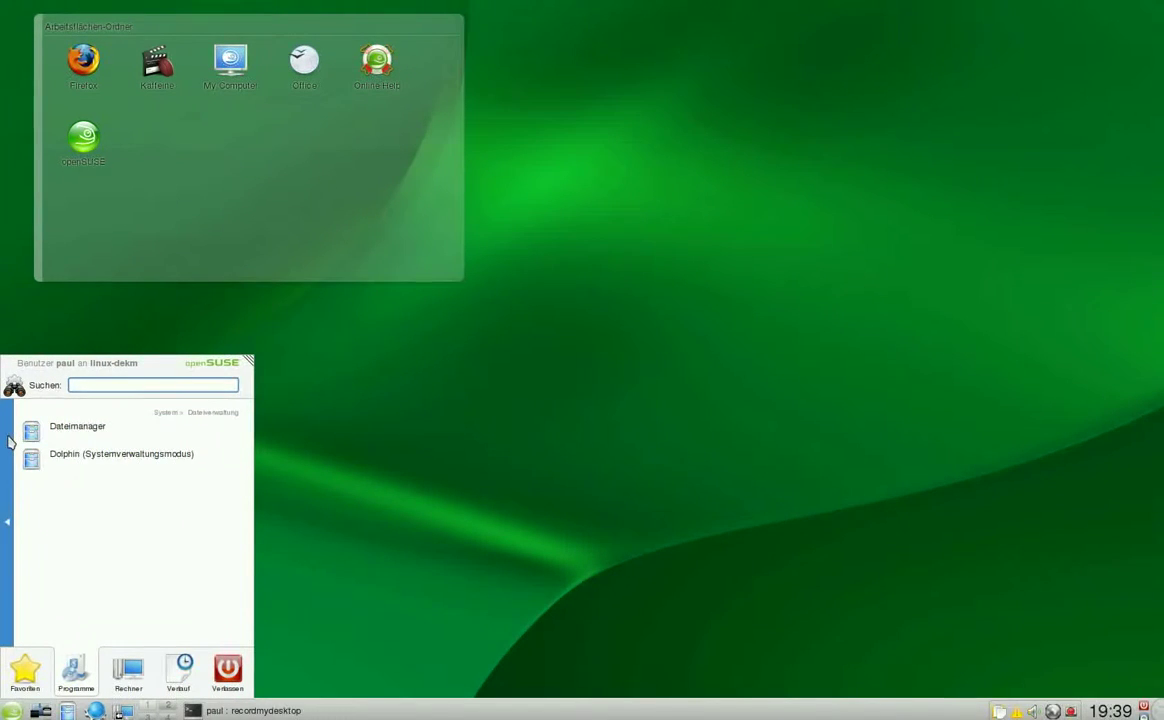
click(10, 441)
click(45, 456)
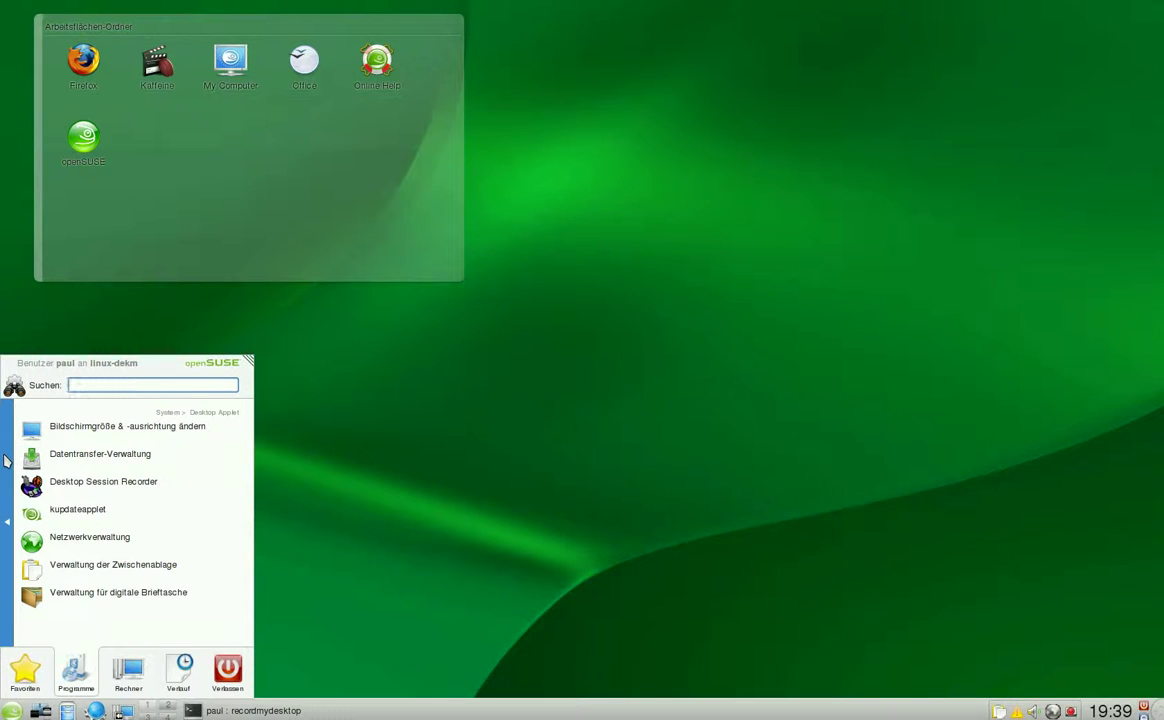
click(7, 460)
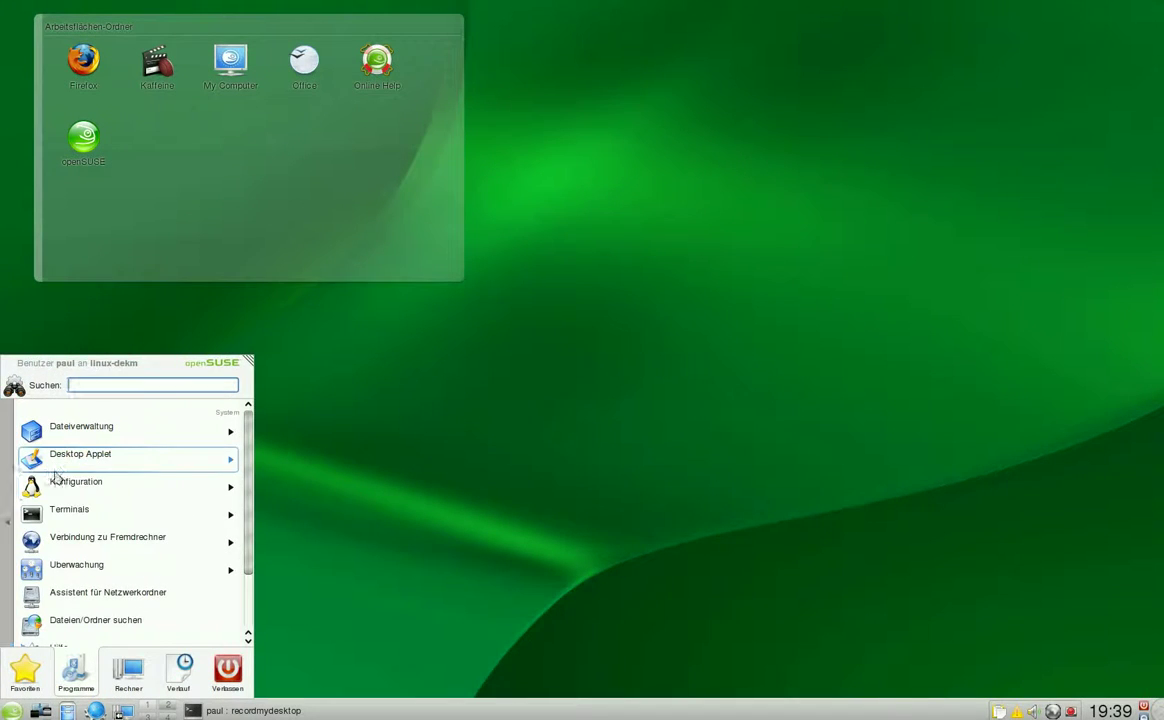
click(57, 483)
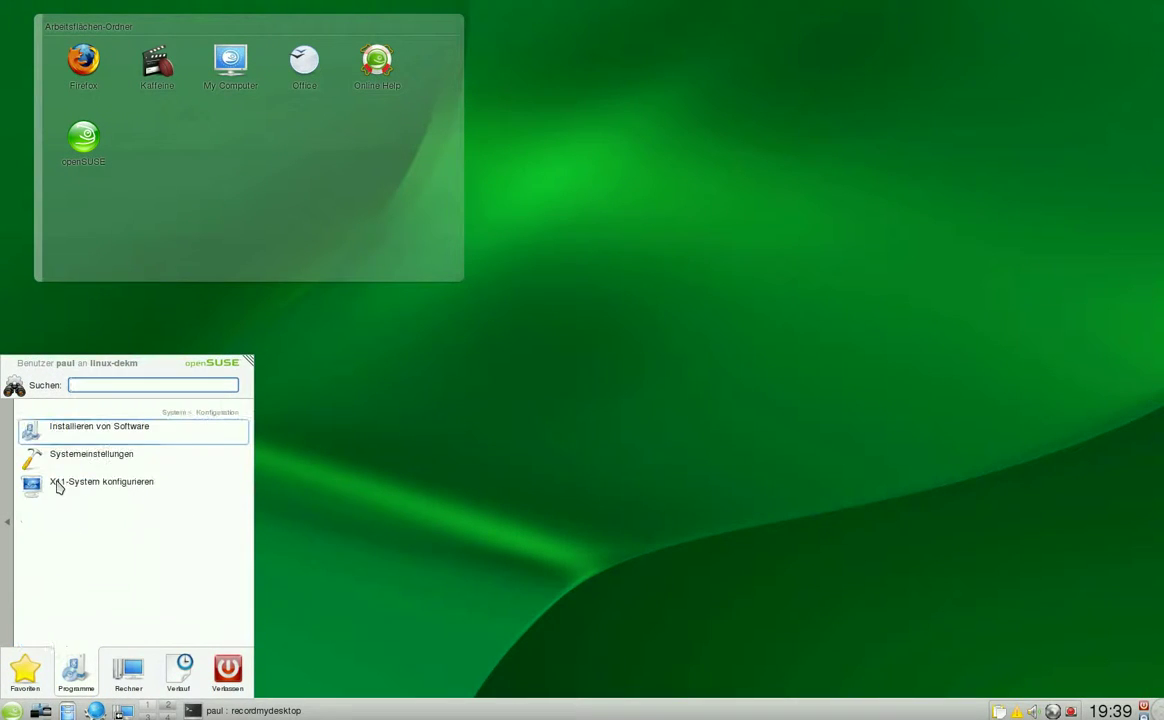
click(5, 480)
Browse the Terminals, Verbindung zu Fremdrechner and Überwachung subcategories of the System category.
click(62, 520)
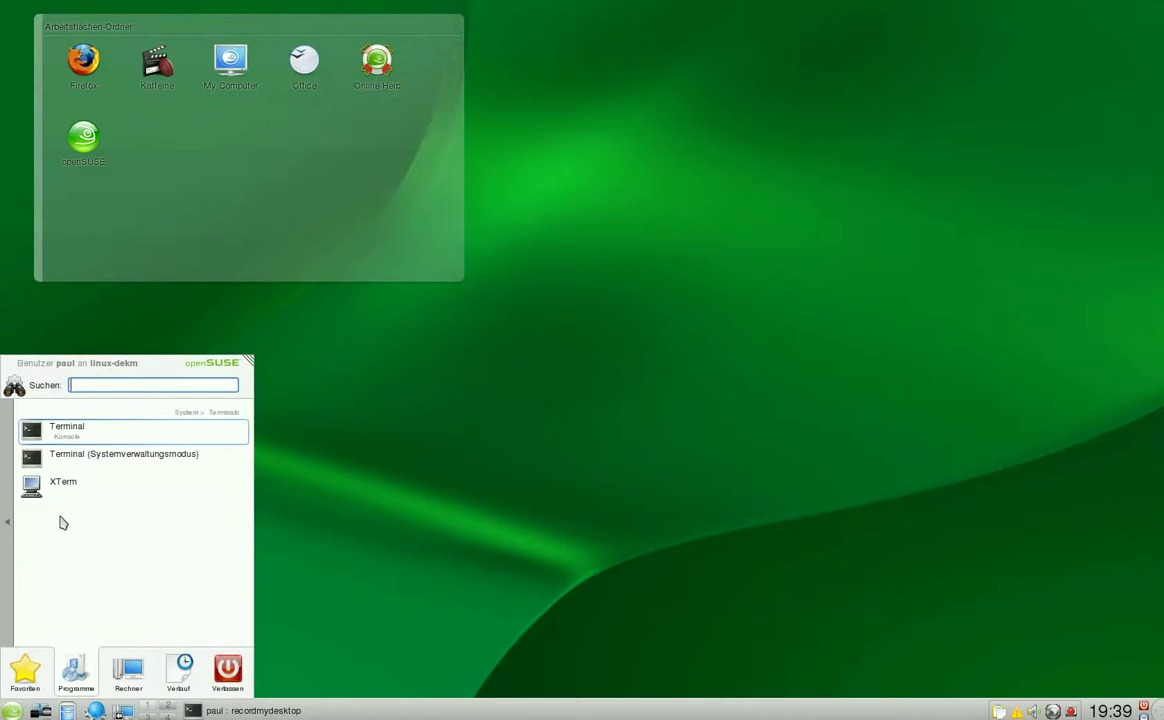
click(7, 519)
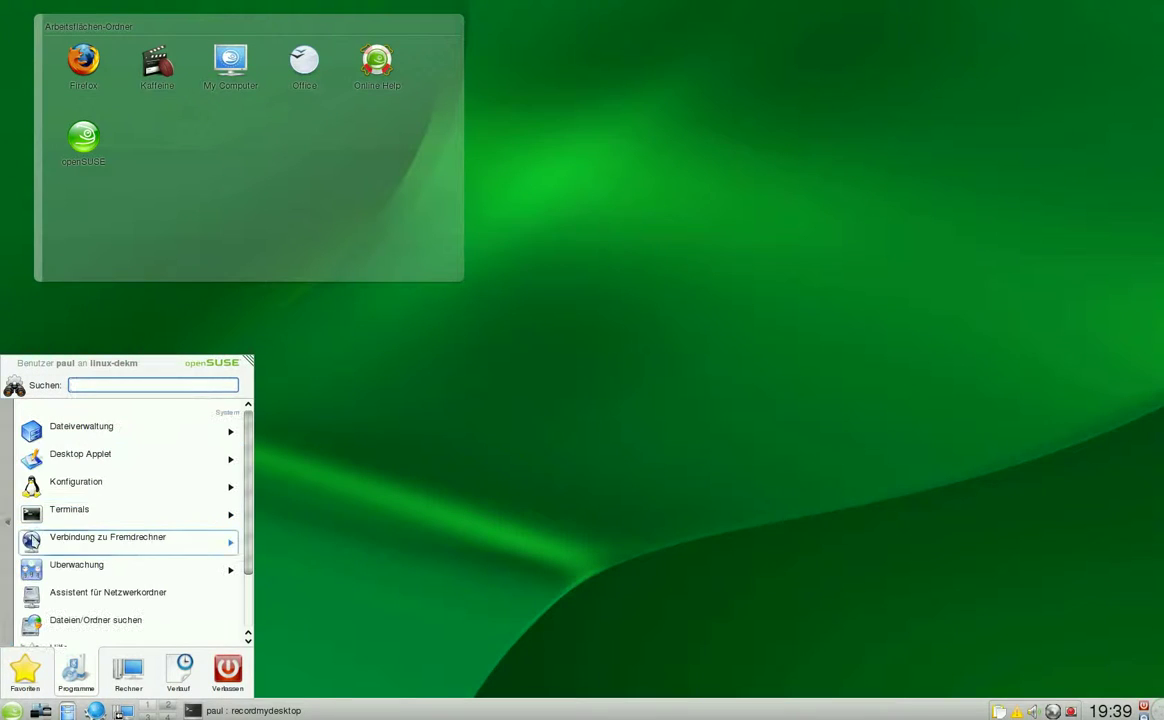
click(31, 540)
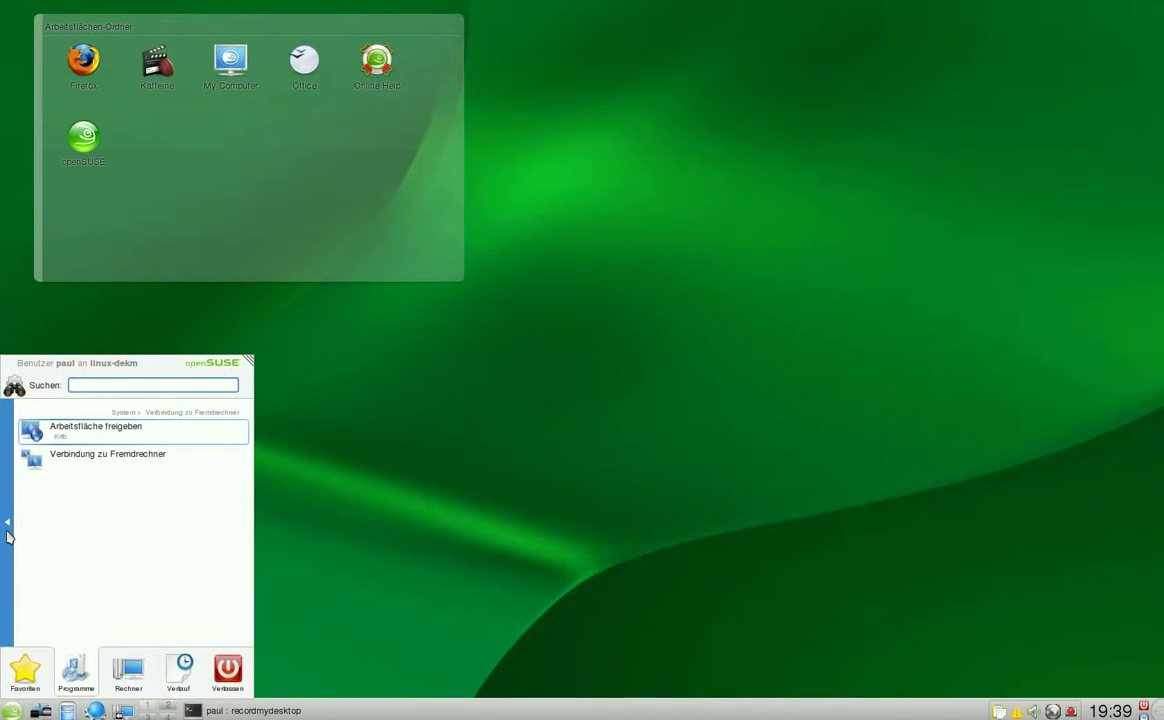
click(7, 537)
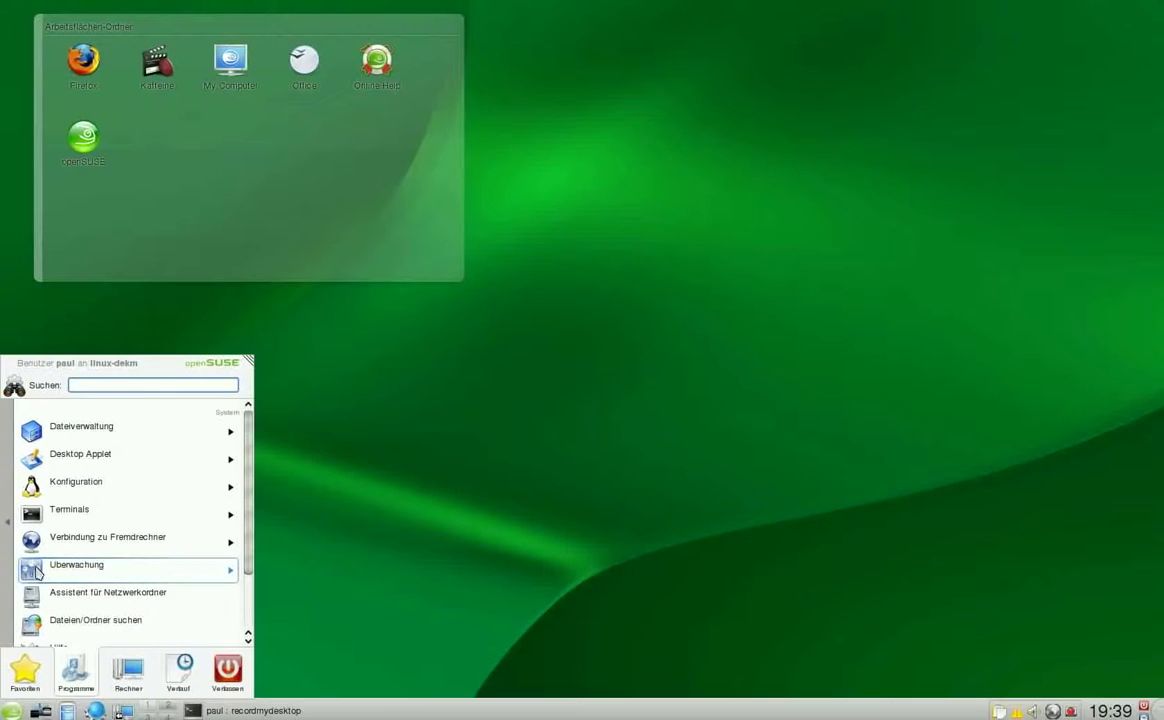
click(40, 568)
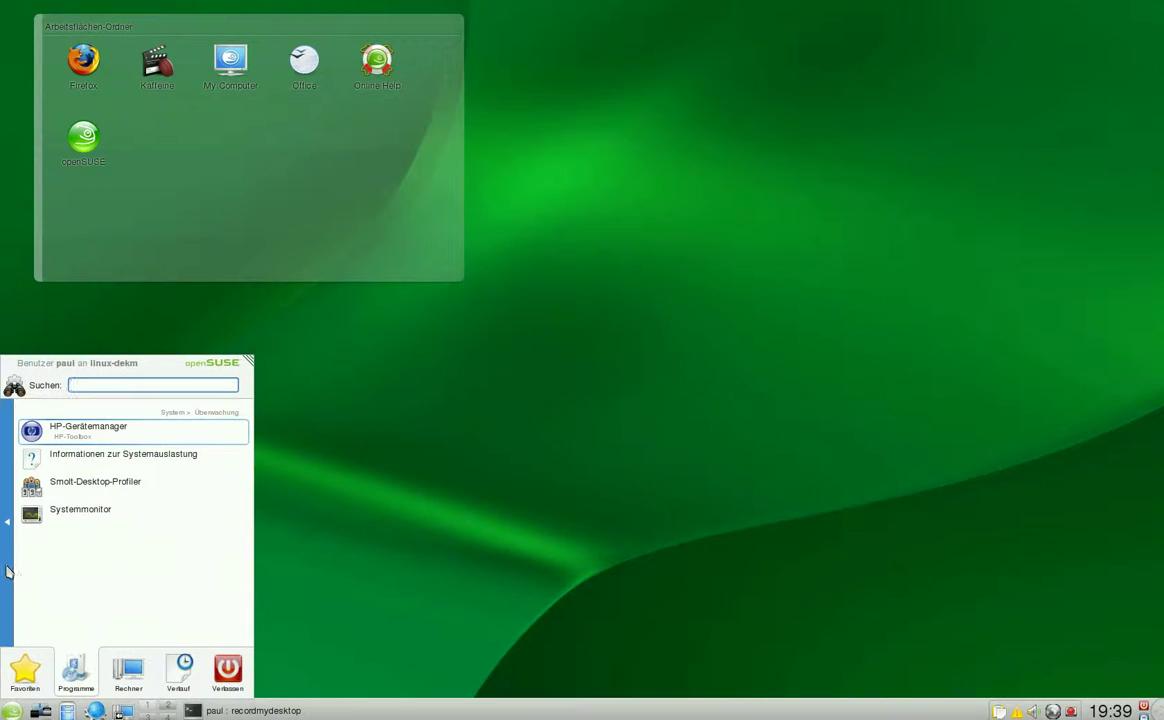
click(7, 572)
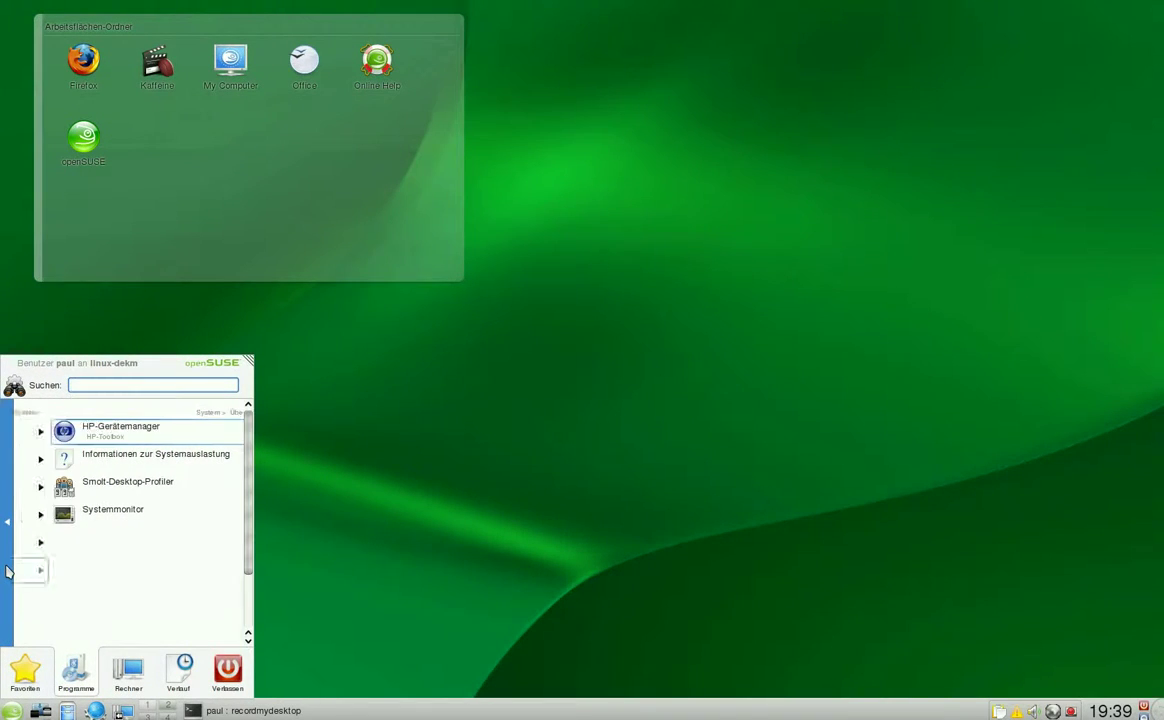
Open Systemeinstellungen from the main program categories, review its Allgemein and Erweitert settings, and close it.
drag(255, 557, 255, 612)
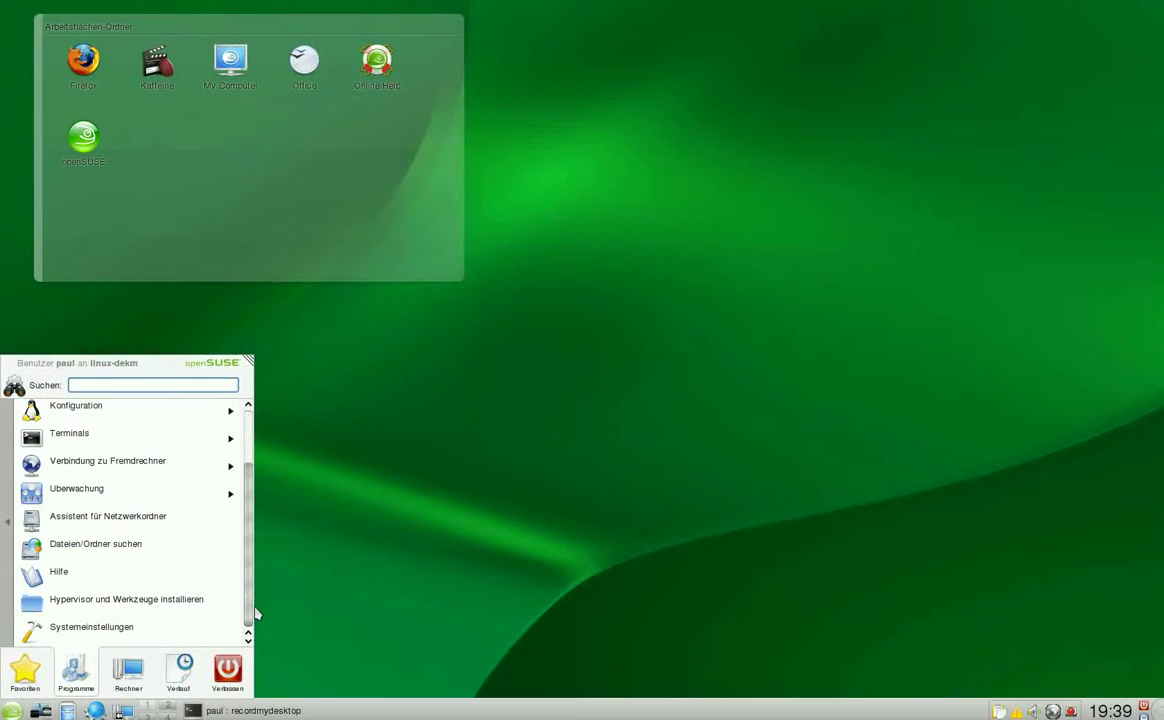
click(7, 550)
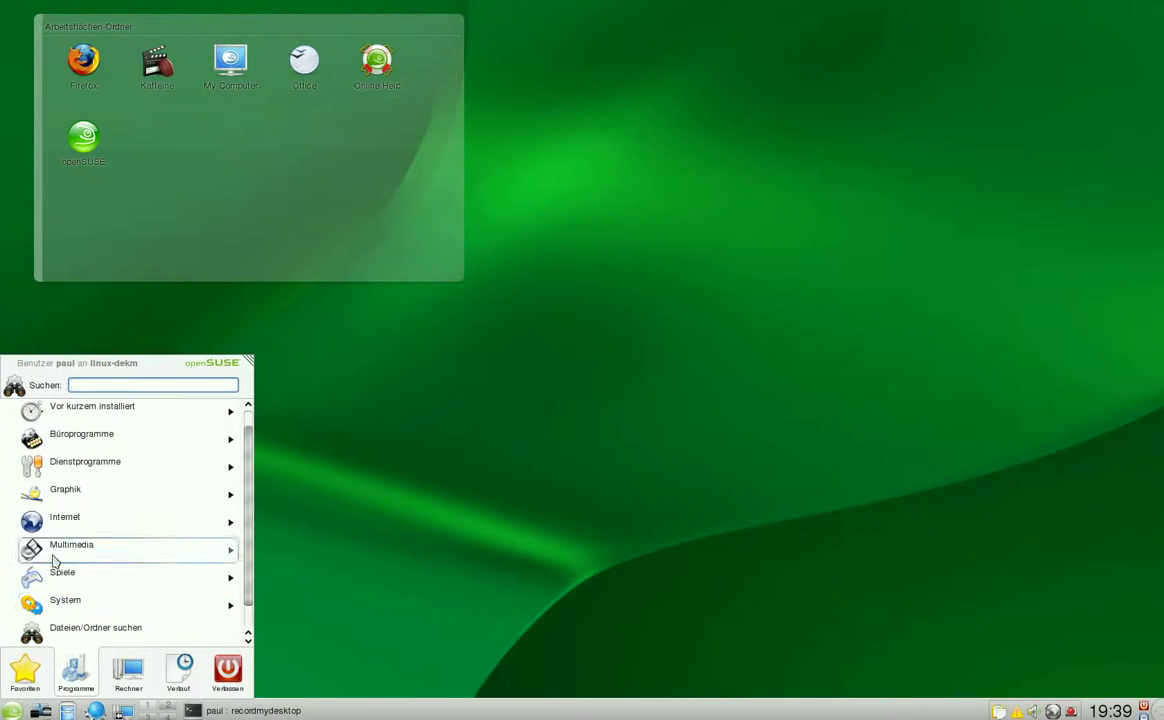
scroll(229, 545, down, 1)
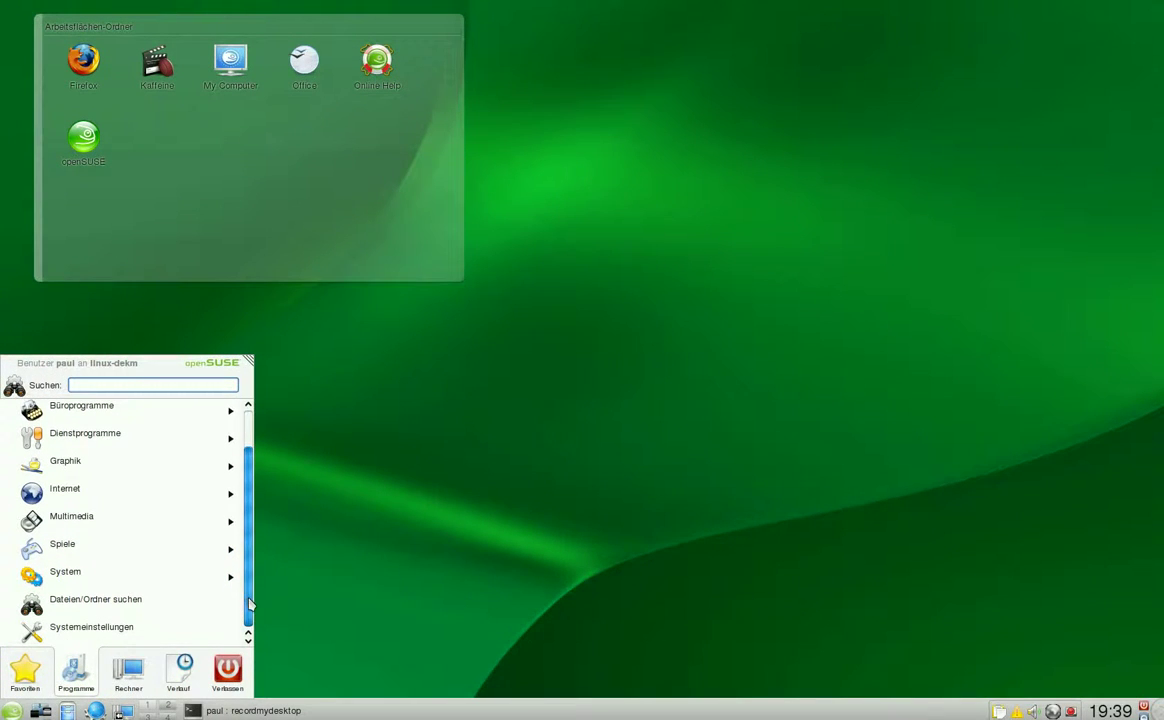
click(169, 627)
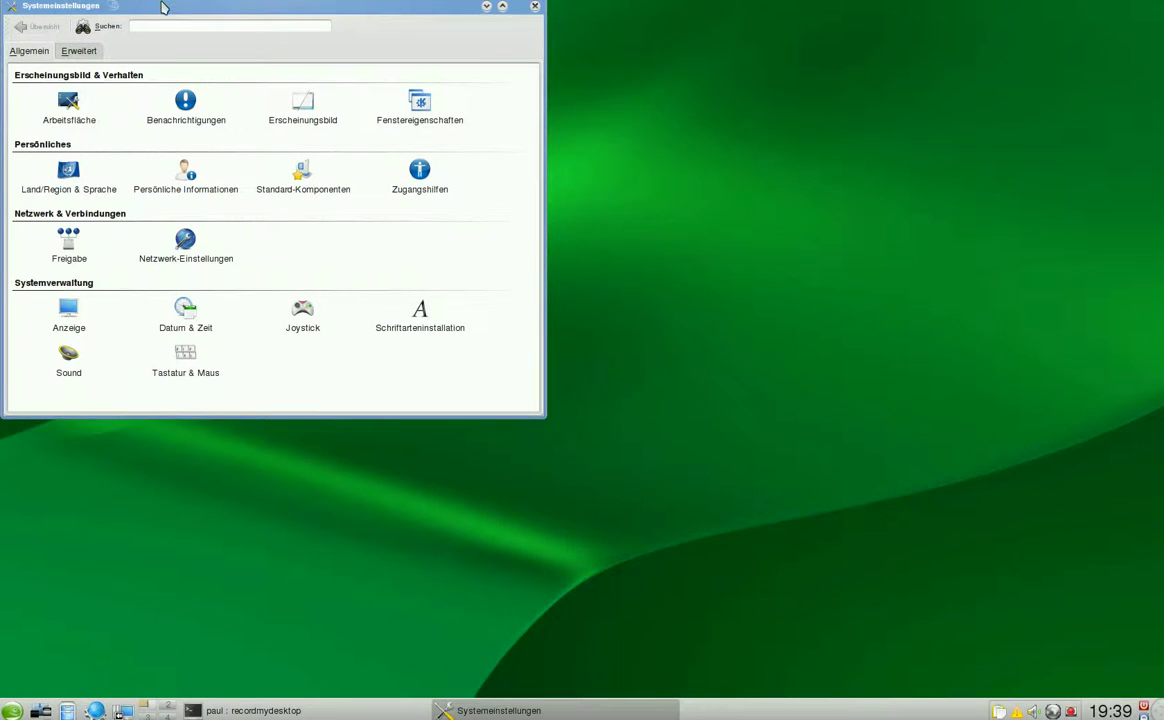
click(90, 53)
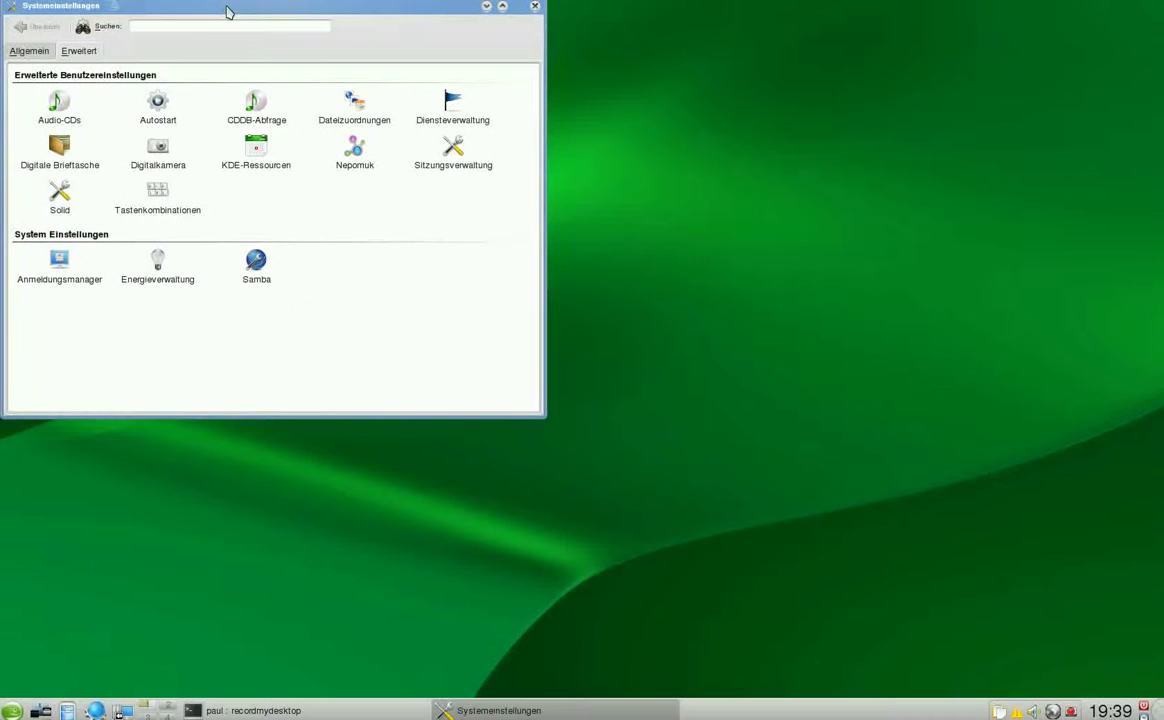
click(535, 7)
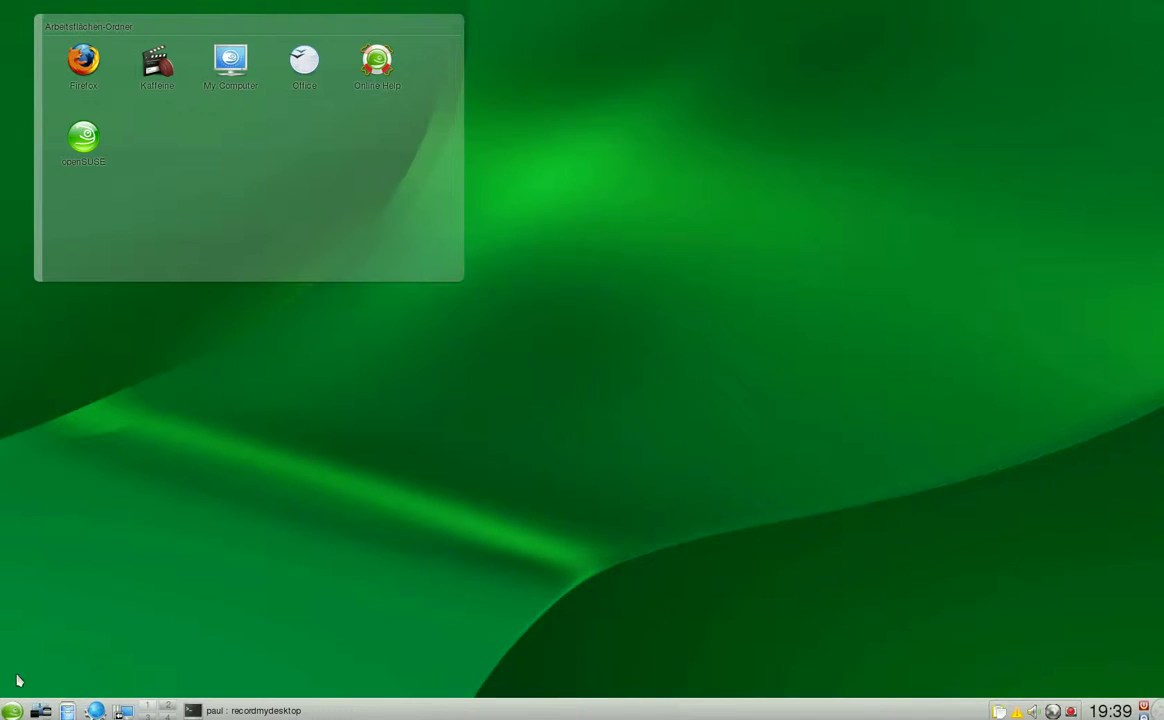
Open Systeminformationen from the application launcher's Rechner section, review the hardware and operating system details, and close the window.
click(11, 710)
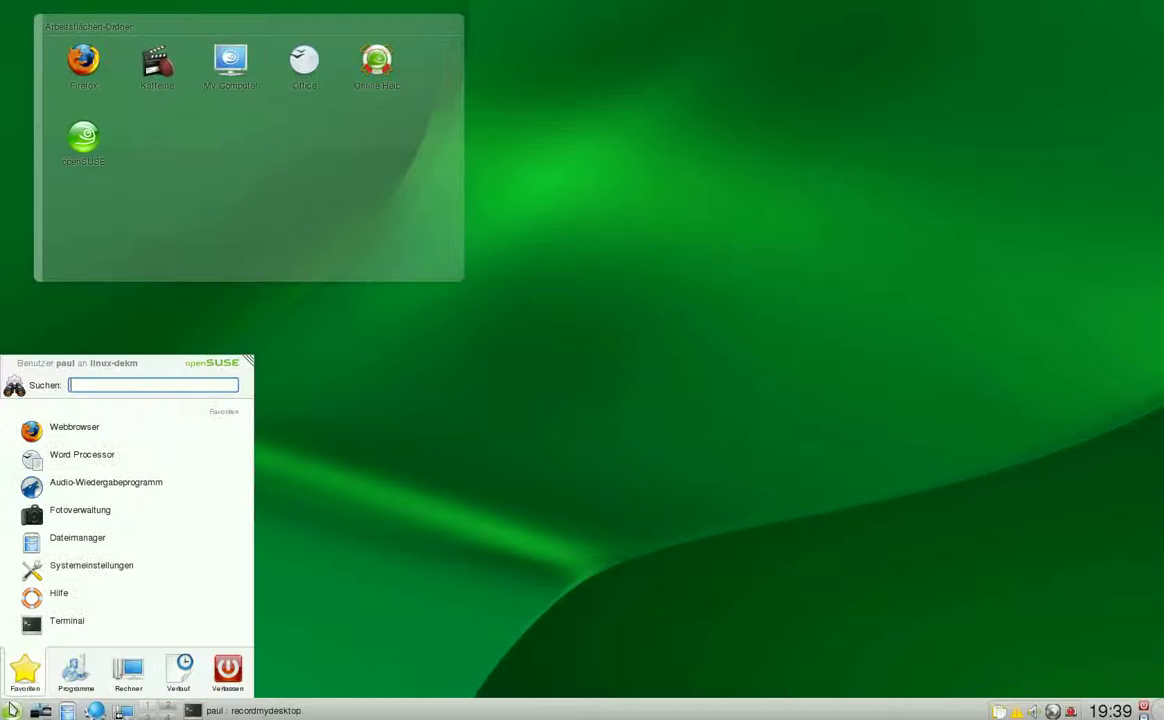
click(73, 685)
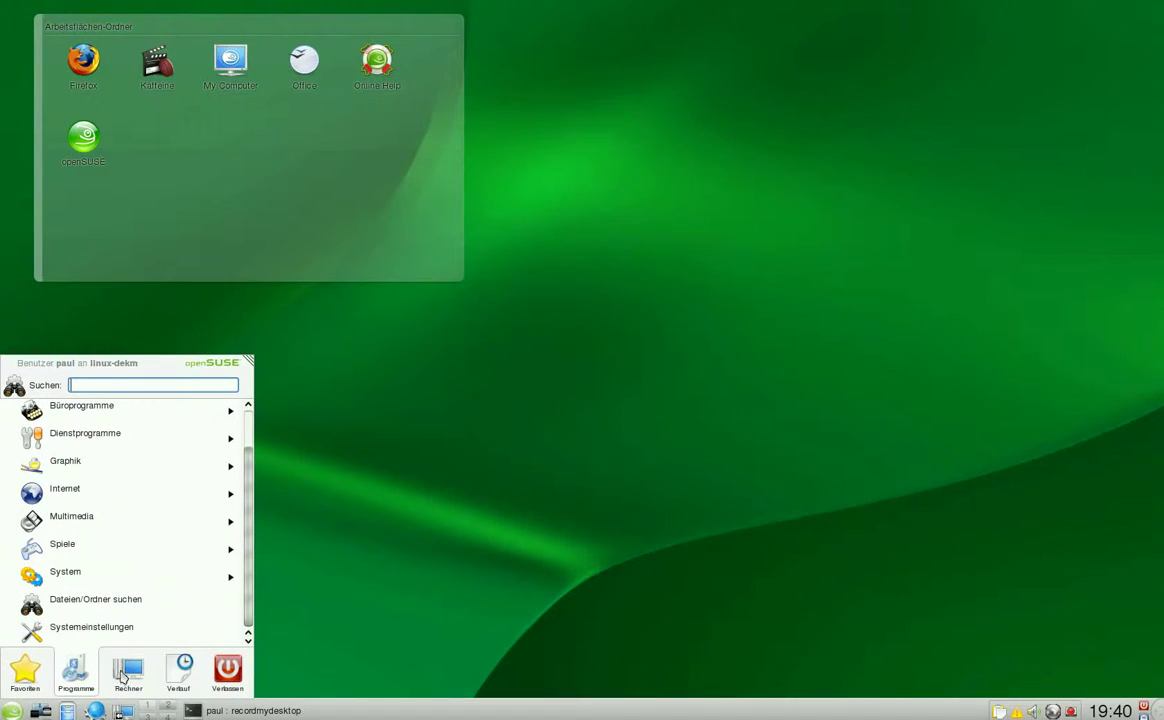
mouse_move(133, 677)
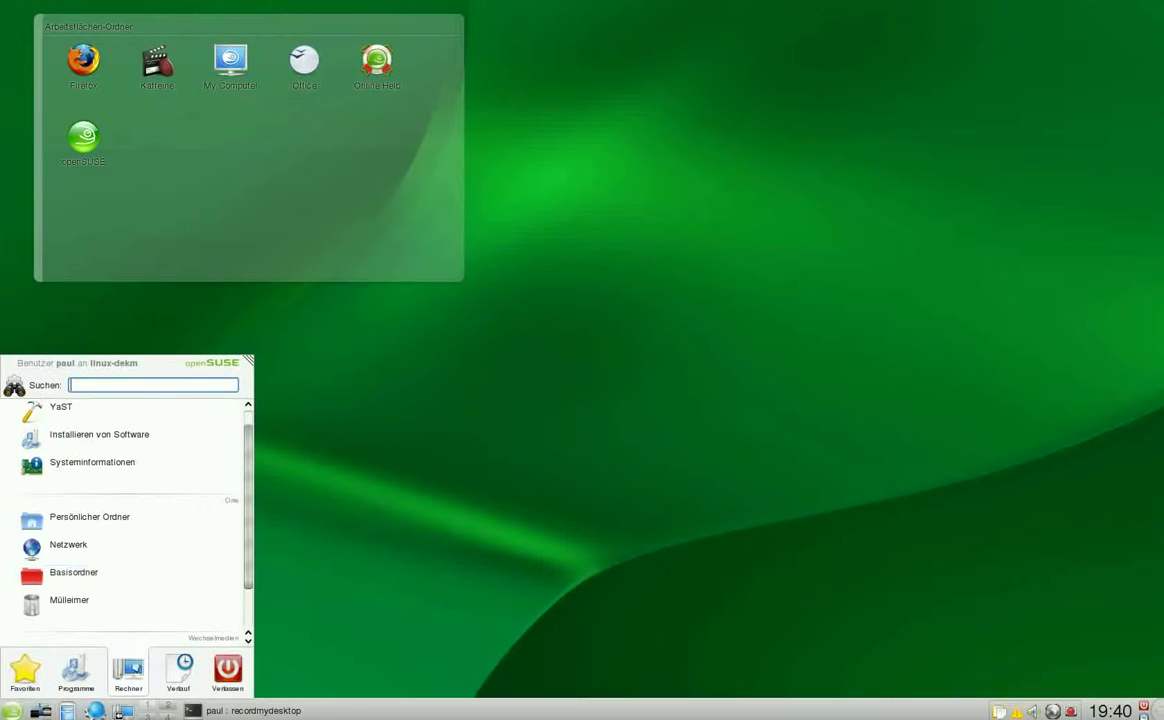
click(115, 463)
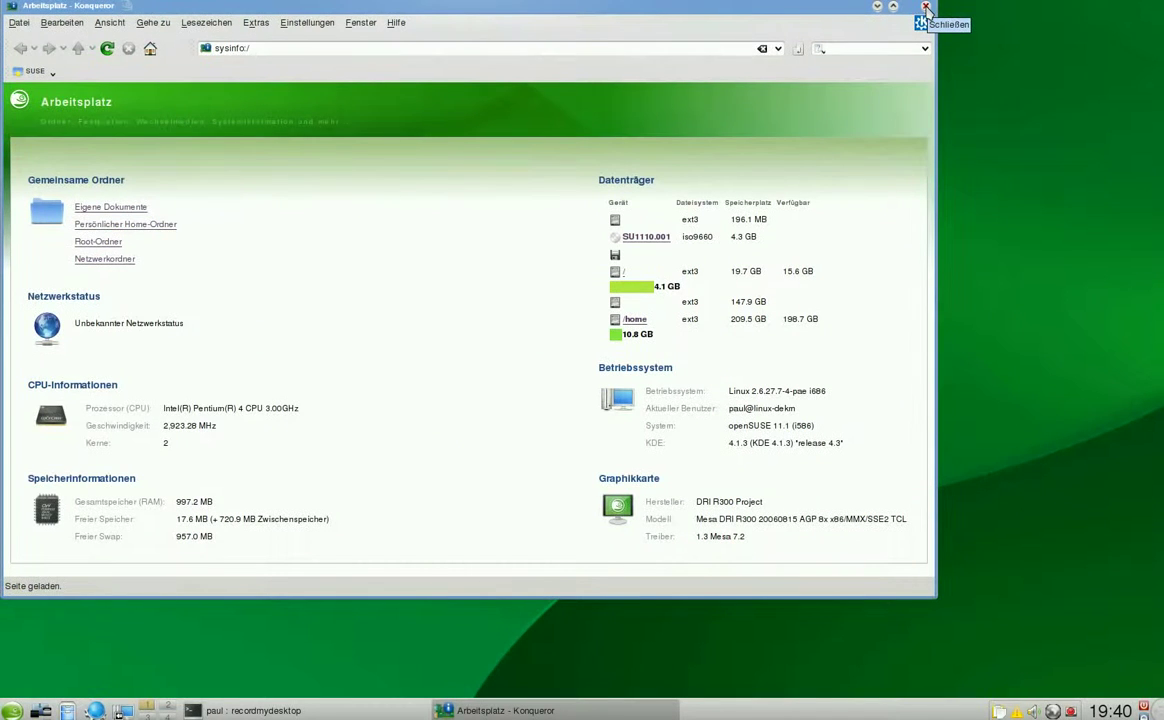
click(926, 8)
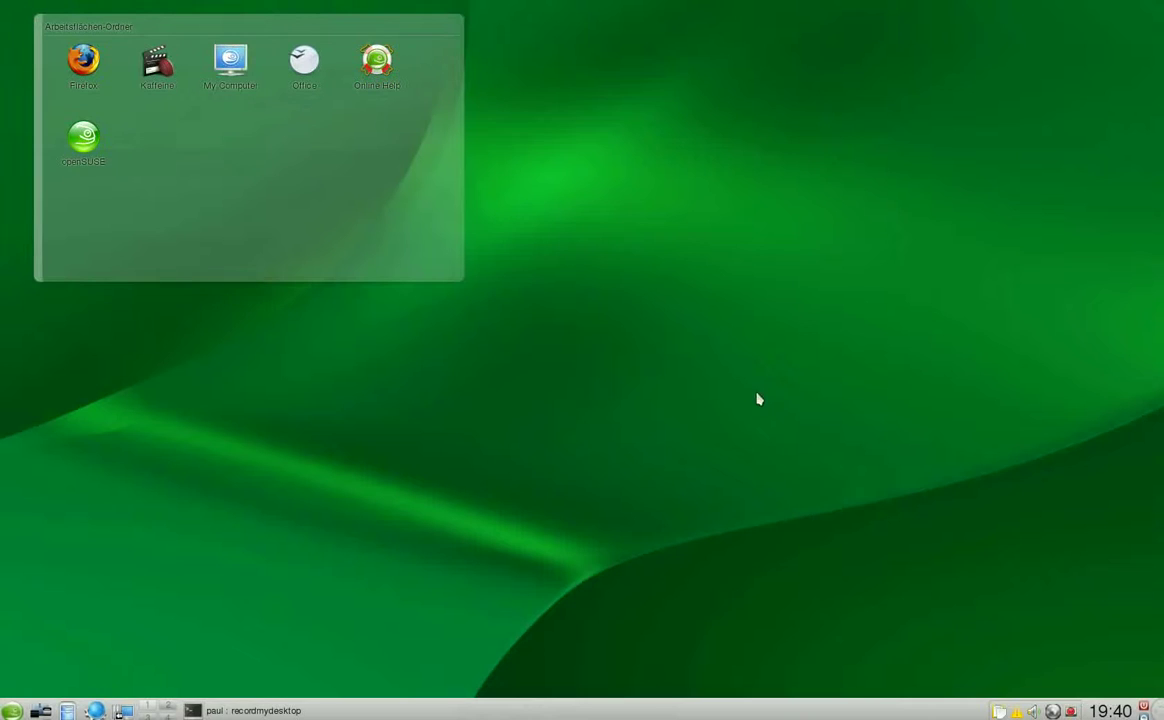
Browse the Rechner, Verlauf and Verlassen sections of the application launcher and dismiss it.
click(12, 709)
click(130, 669)
click(179, 670)
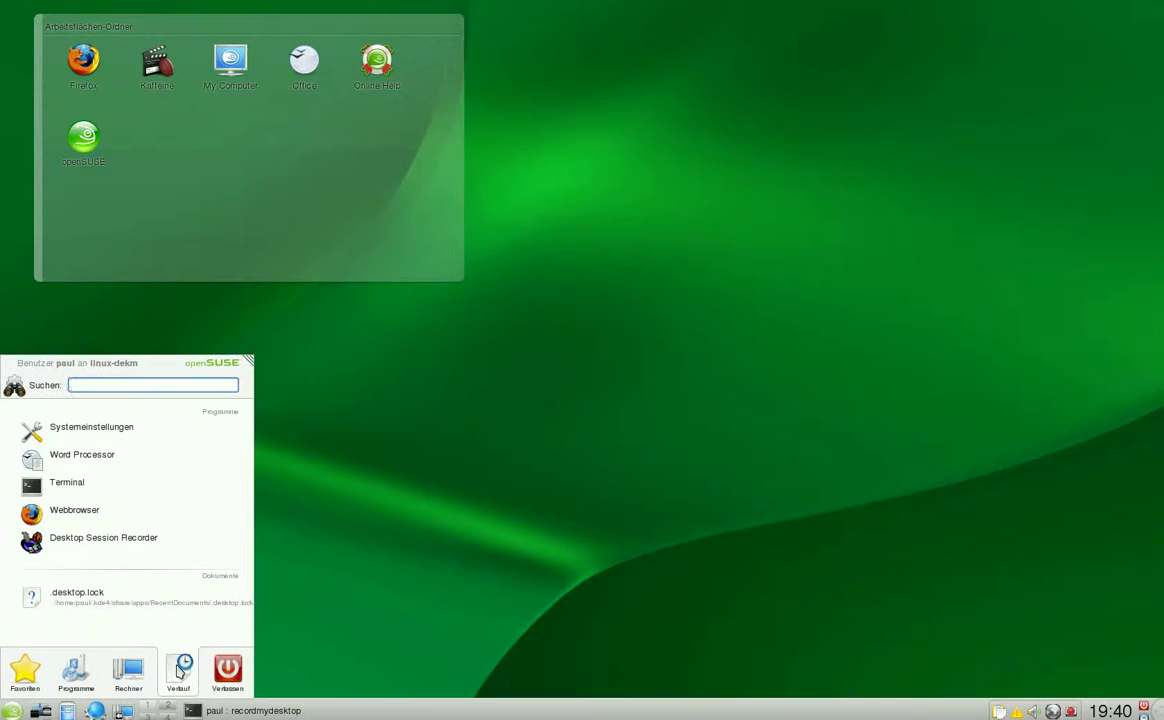
click(232, 670)
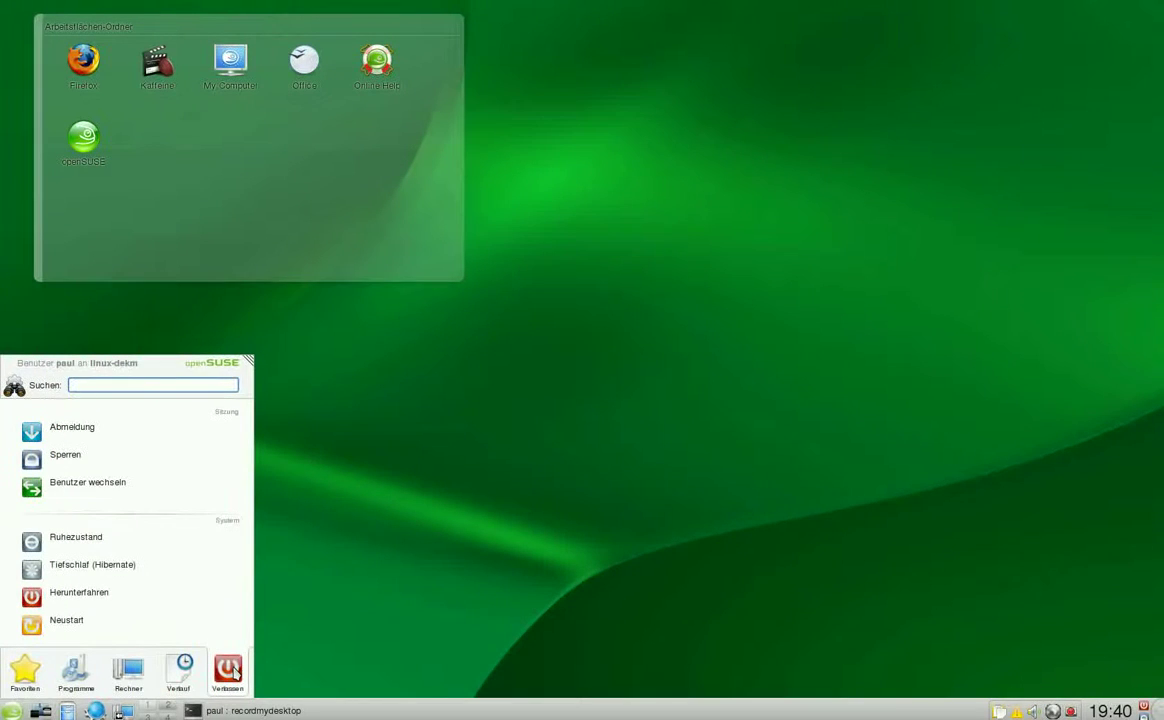
click(273, 670)
Open Konqueror, check its version in the program information, and close it.
click(95, 710)
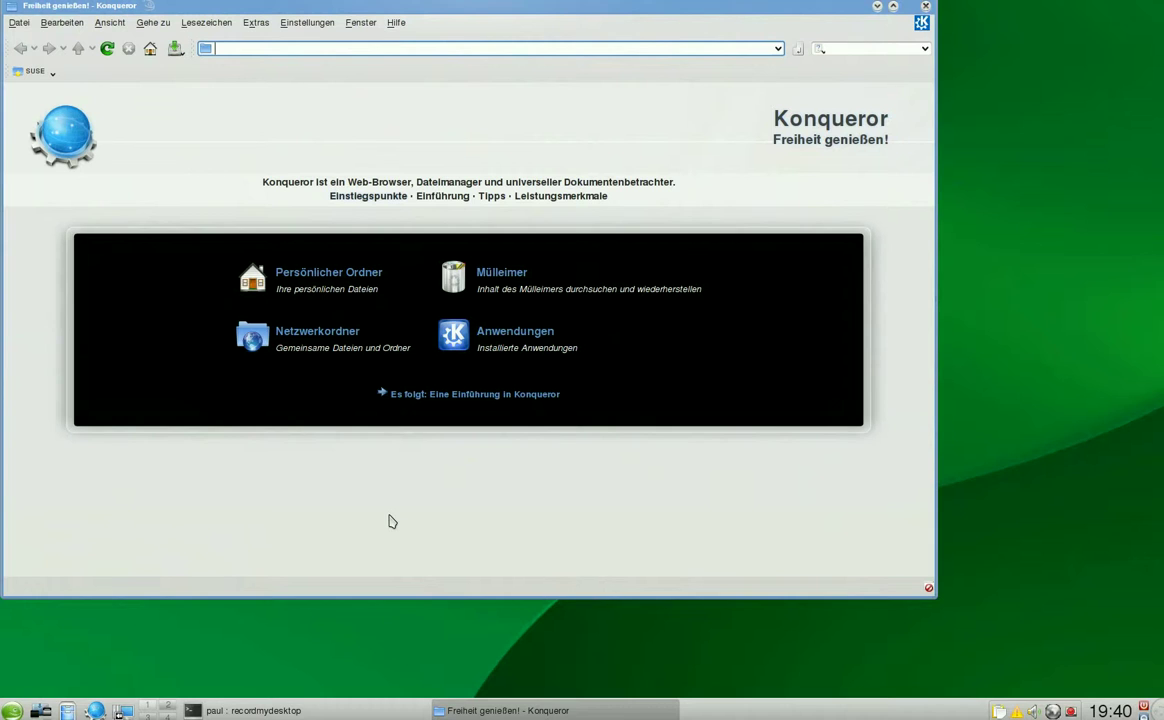
click(406, 27)
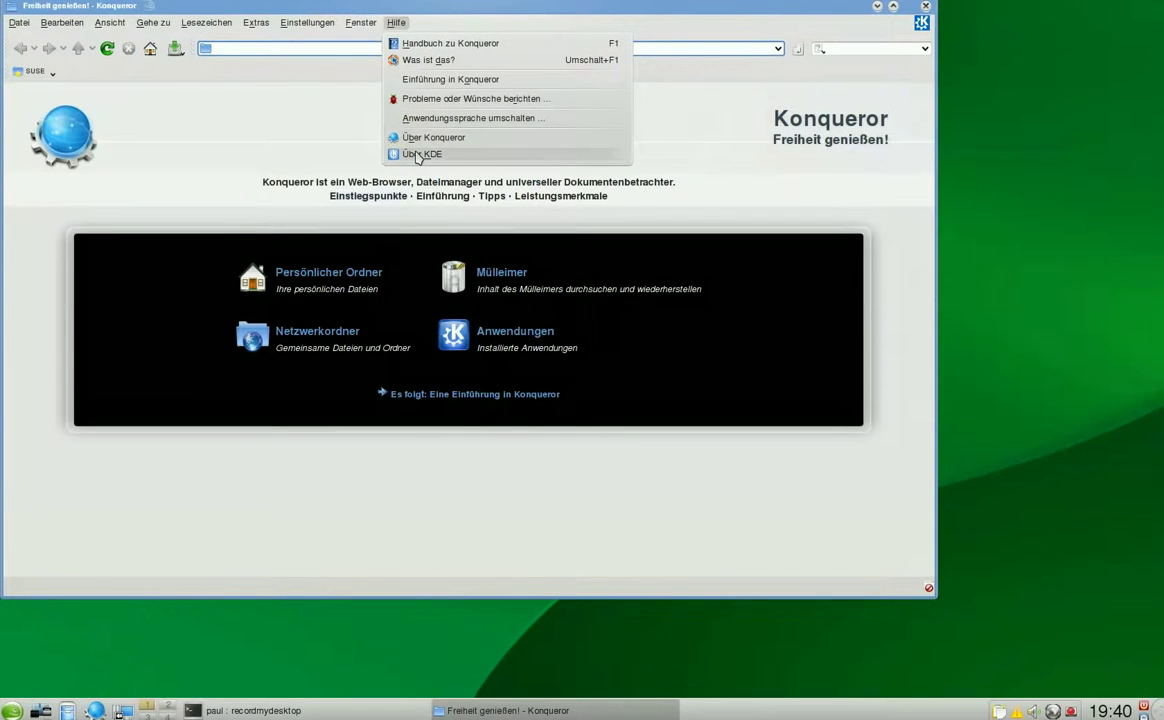
click(420, 138)
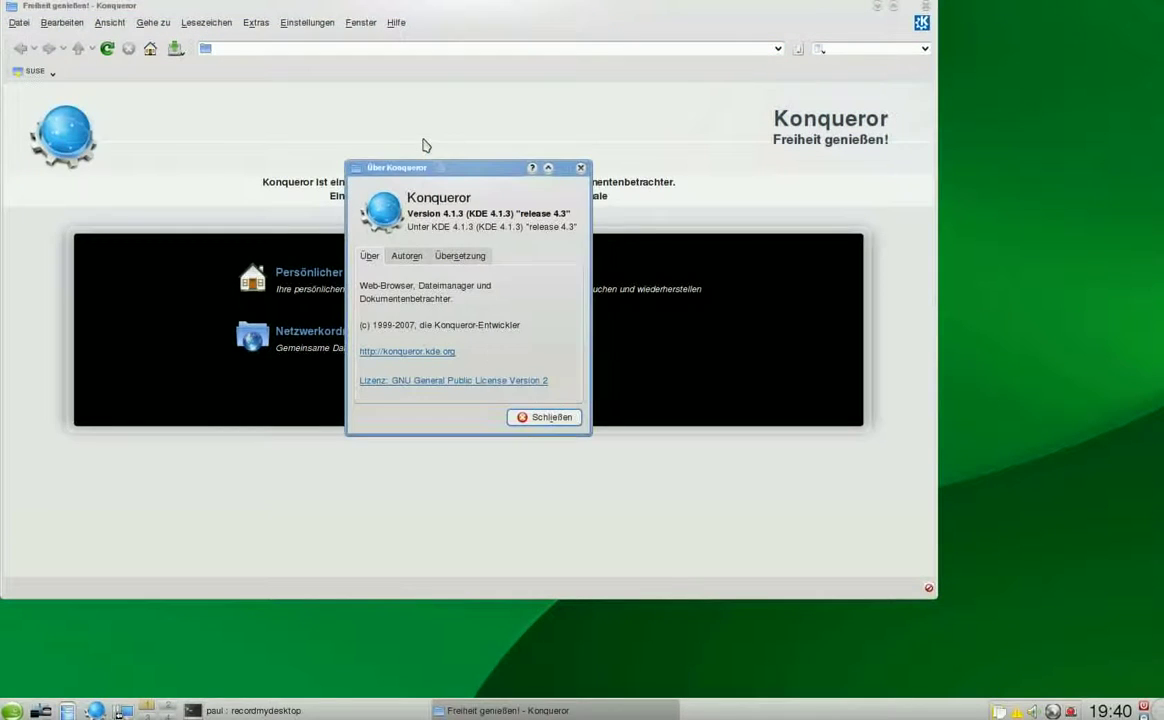
click(540, 418)
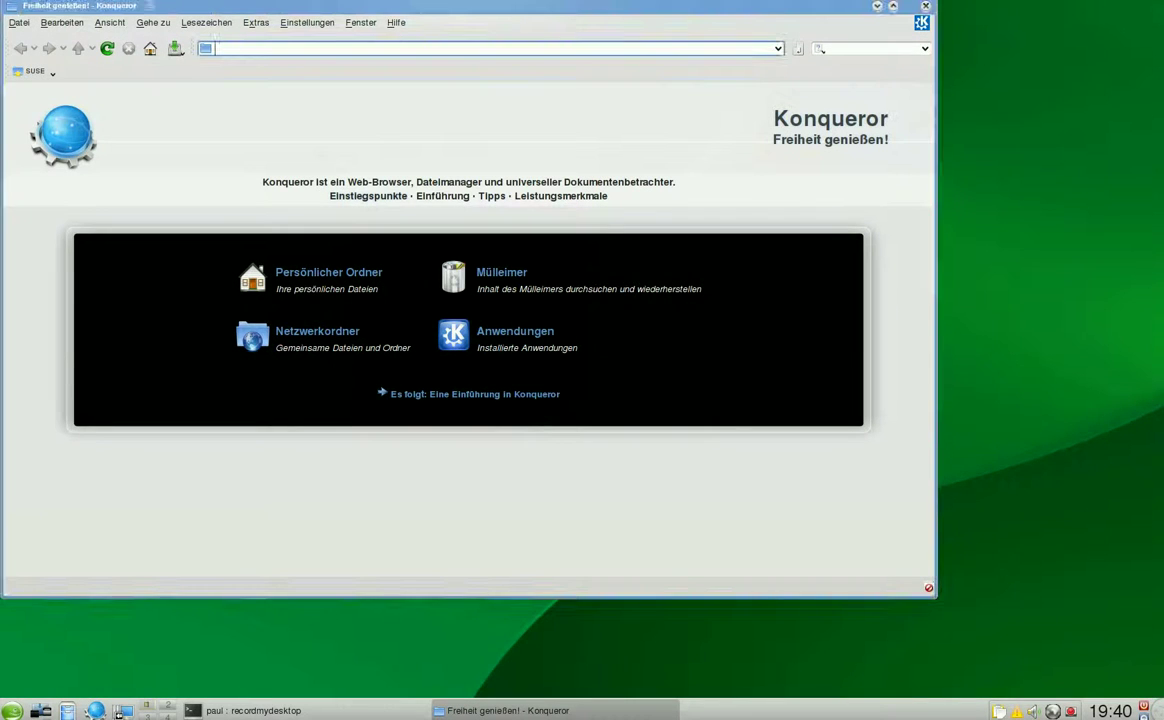
click(927, 10)
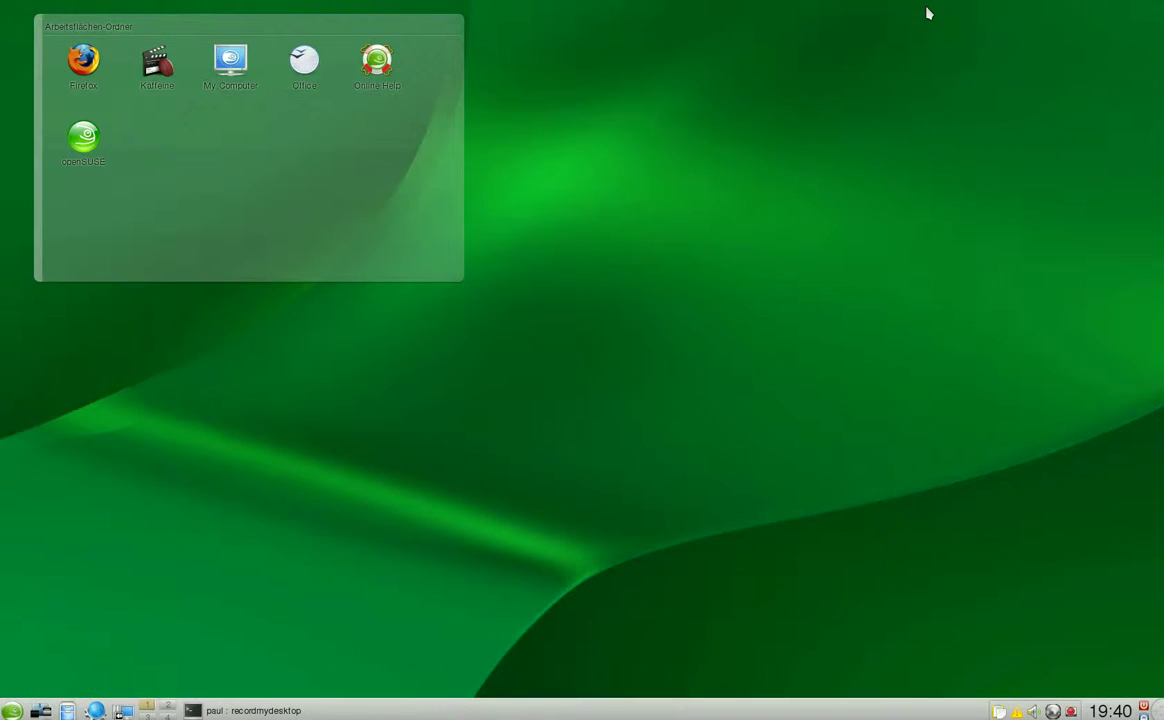
Open the Dolphin file manager, check its version in the program information, and close it.
click(67, 710)
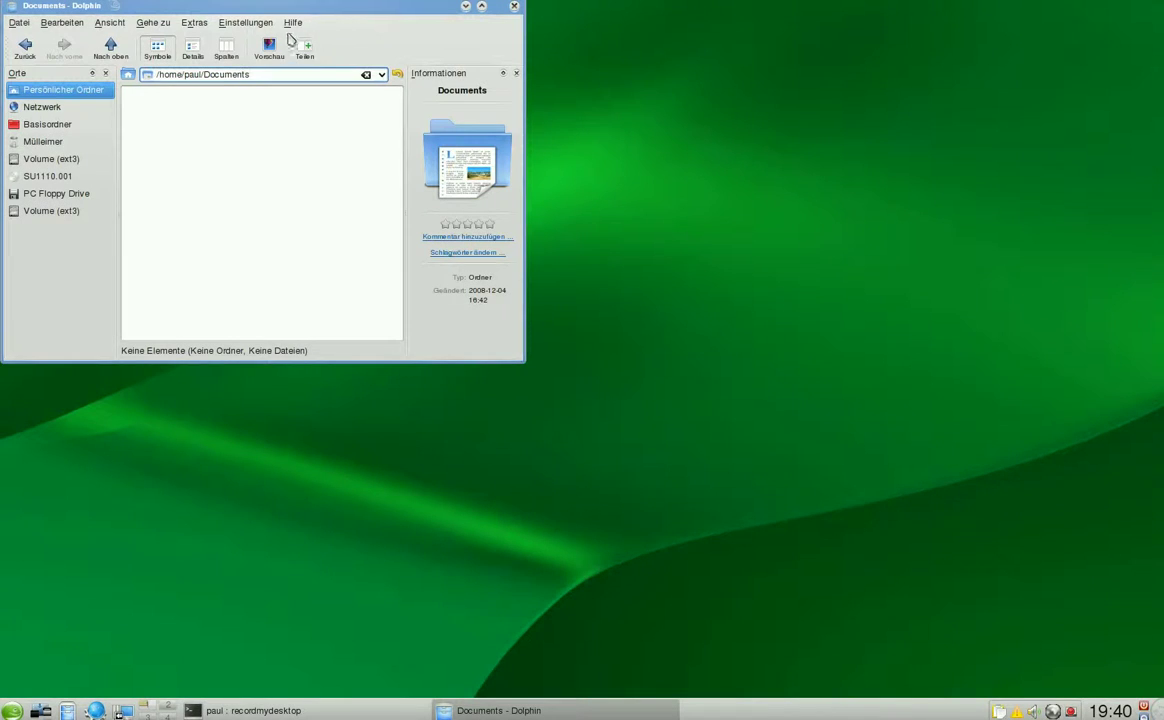
click(291, 23)
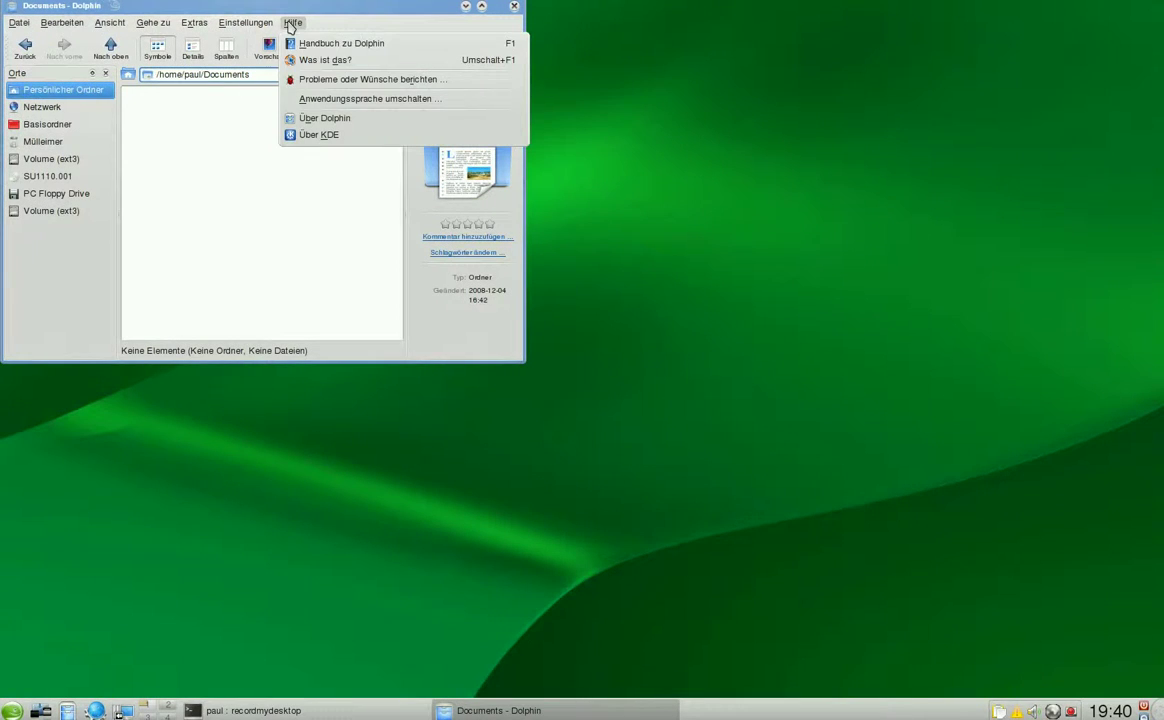
click(292, 120)
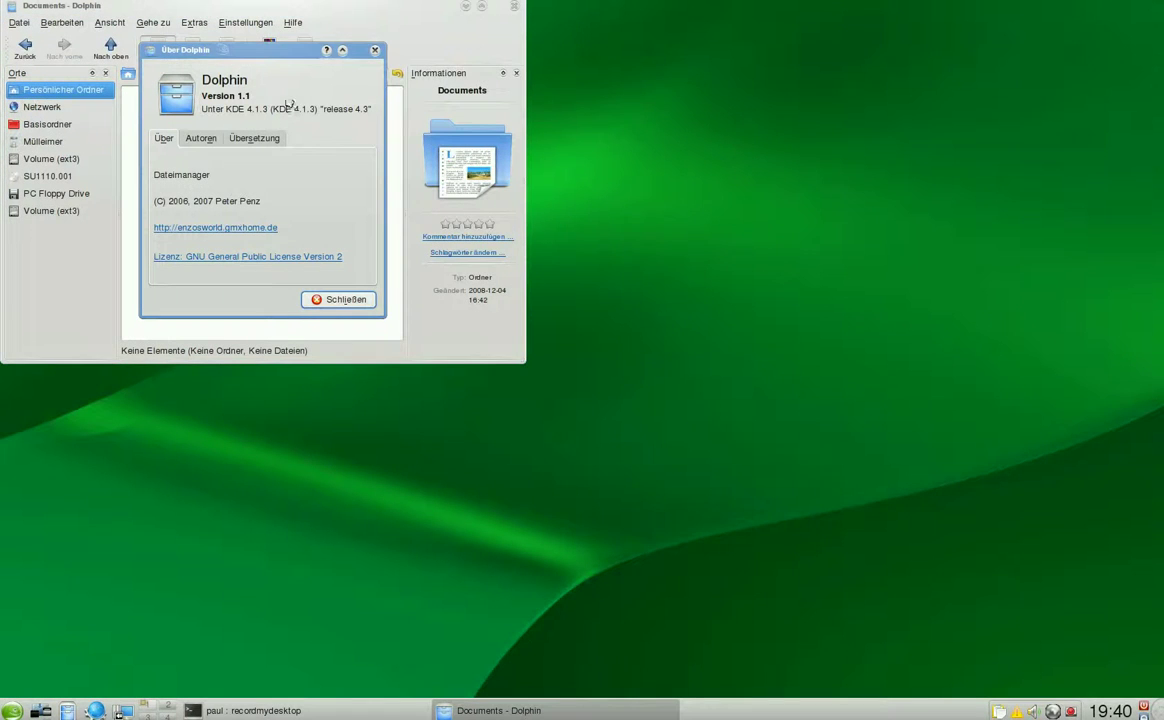
click(340, 297)
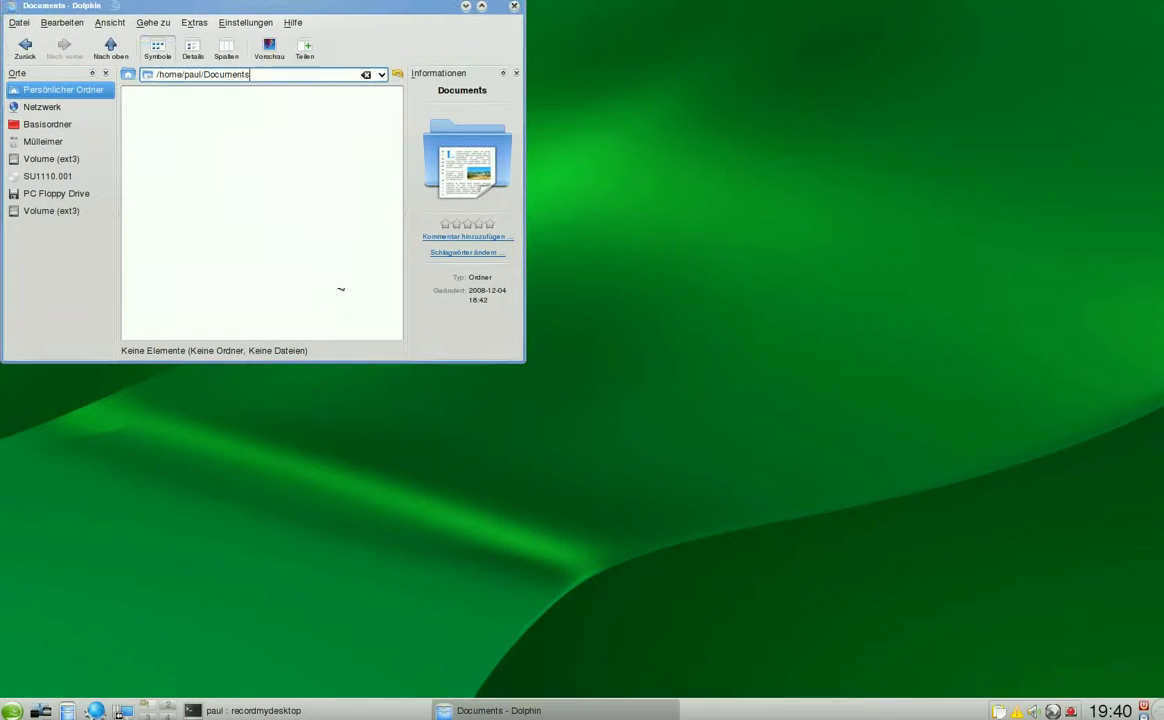
click(515, 9)
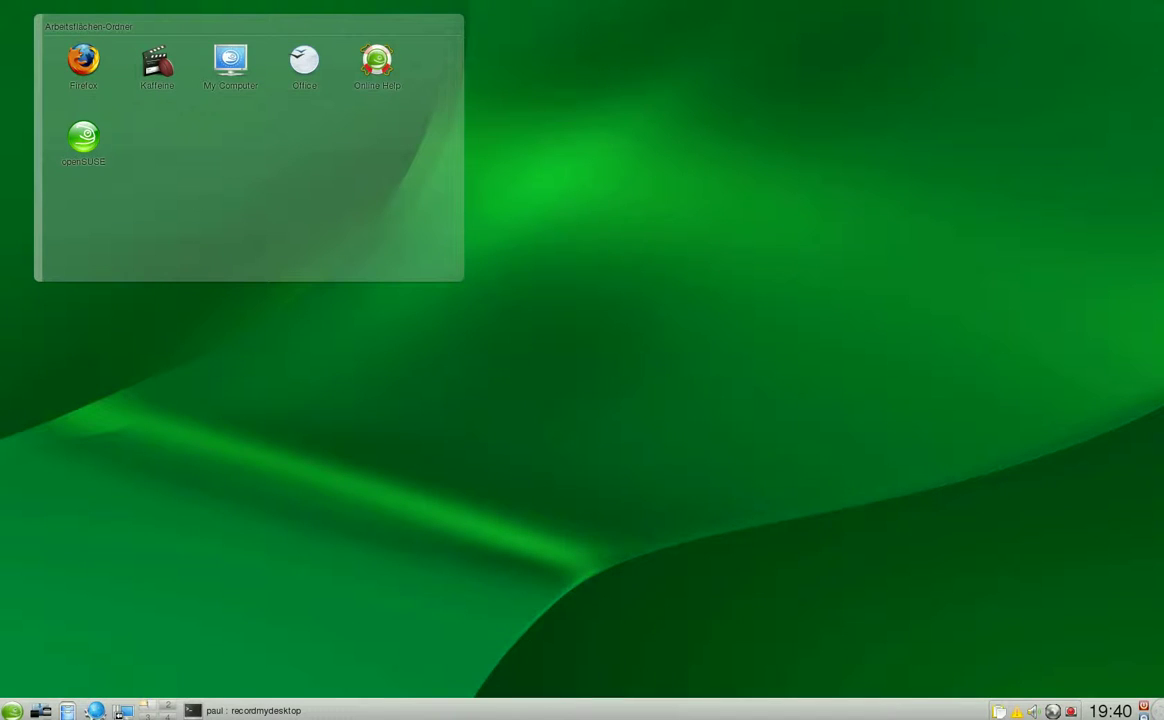
Open Firefox, check its version in the program information, and close the browser.
click(84, 64)
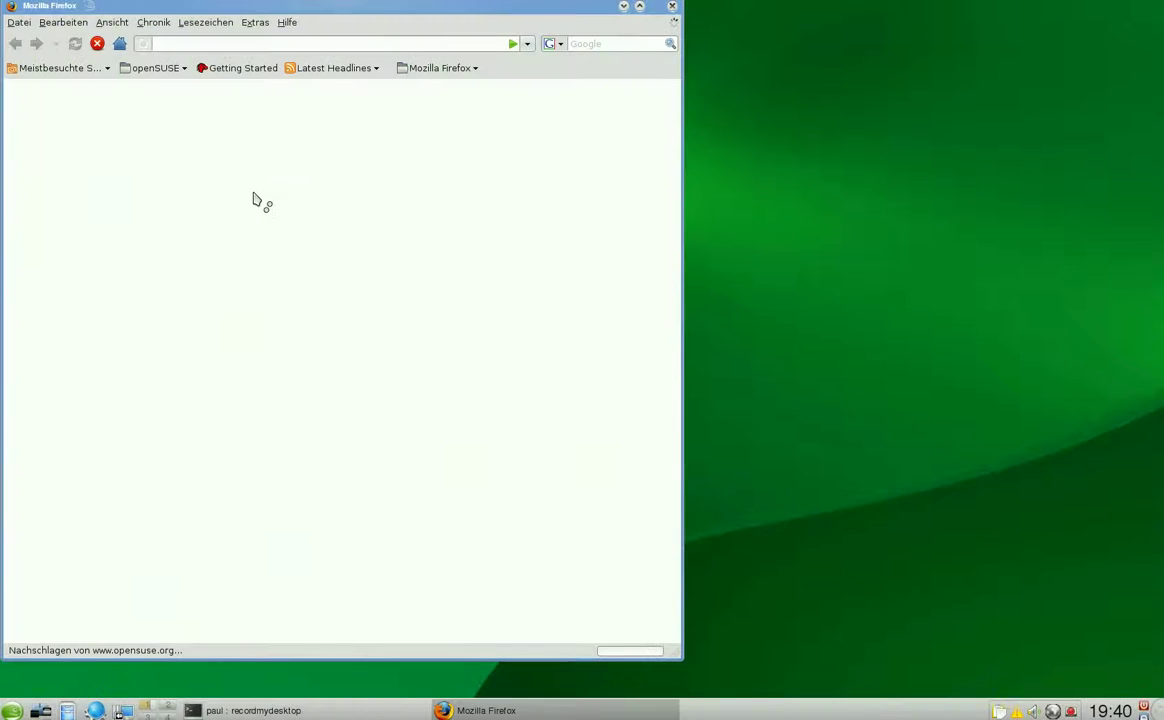
click(287, 22)
click(300, 92)
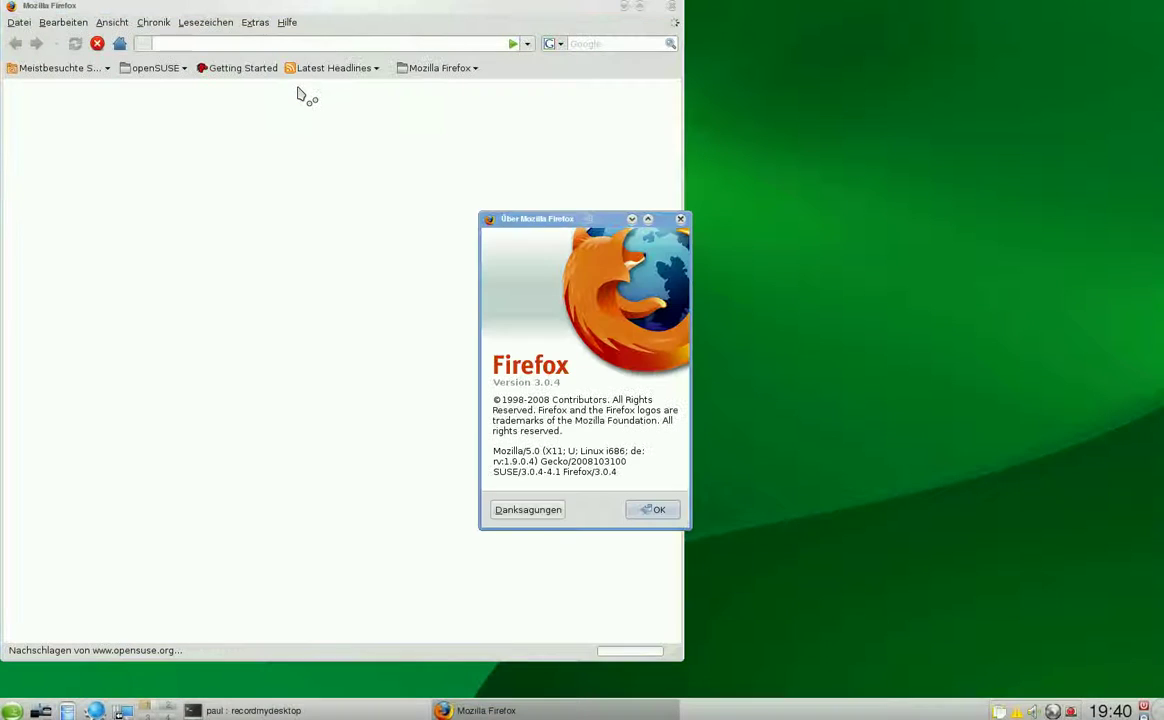
click(658, 510)
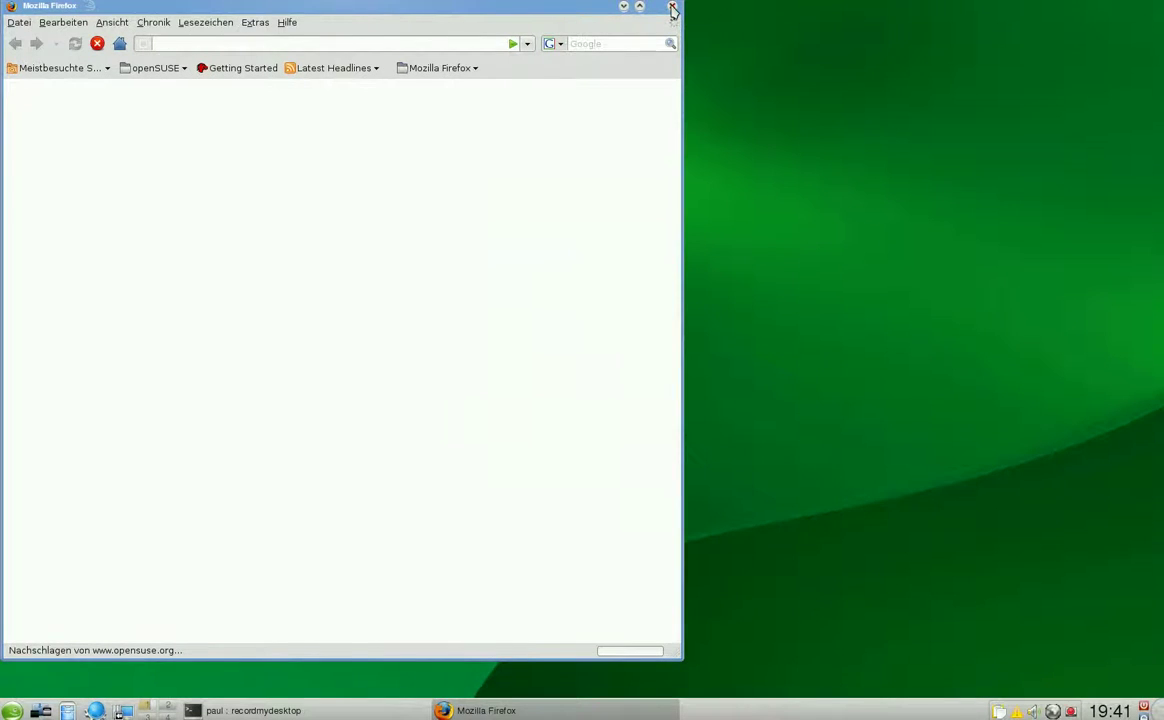
click(671, 7)
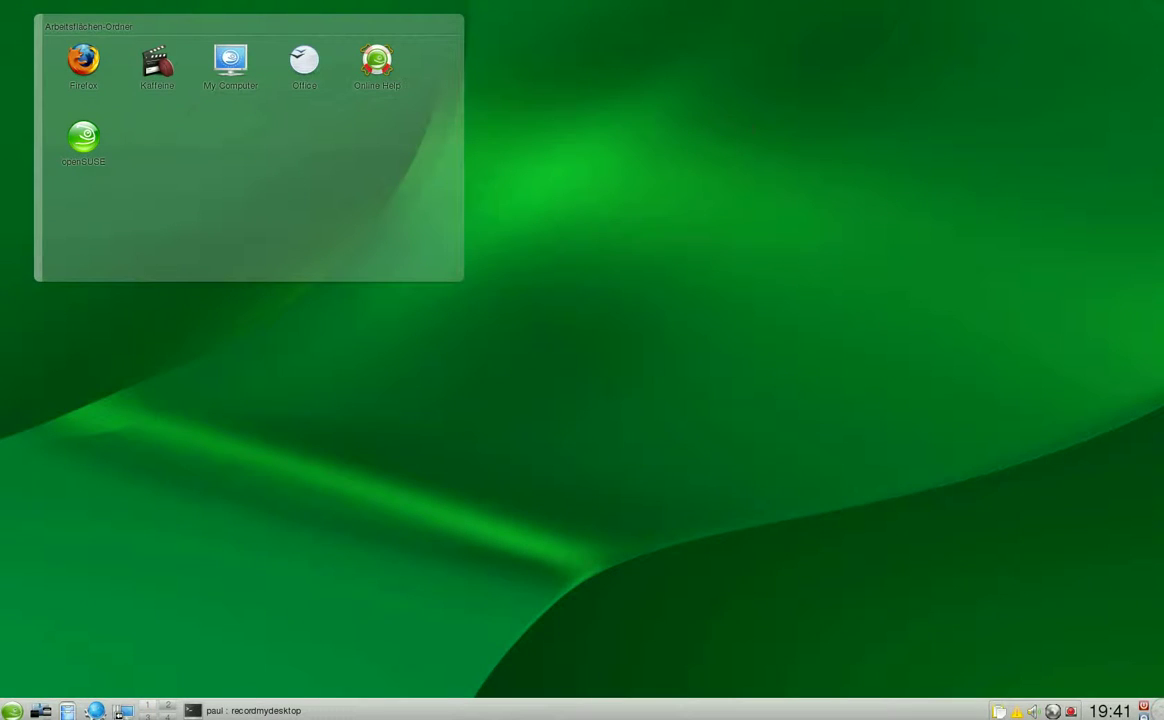
Add the Binäruhr widget to the desktop from the list of available Miniprogramme.
right_click(773, 187)
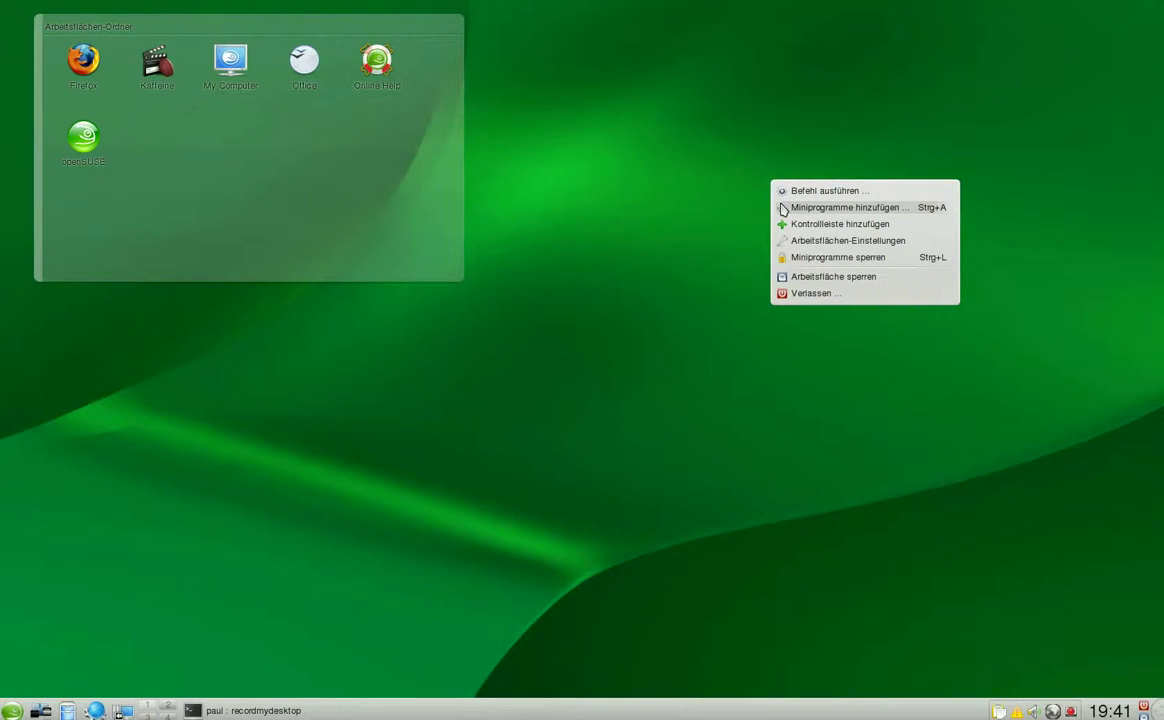
click(779, 207)
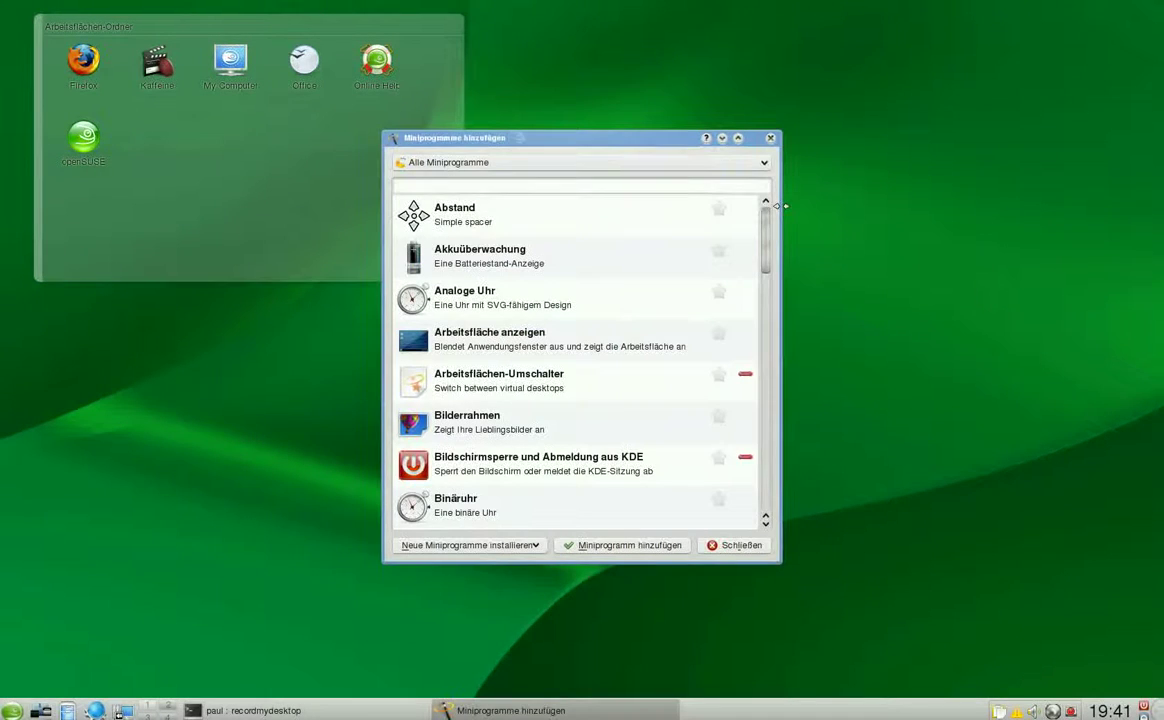
drag(769, 229, 778, 273)
click(655, 385)
click(647, 546)
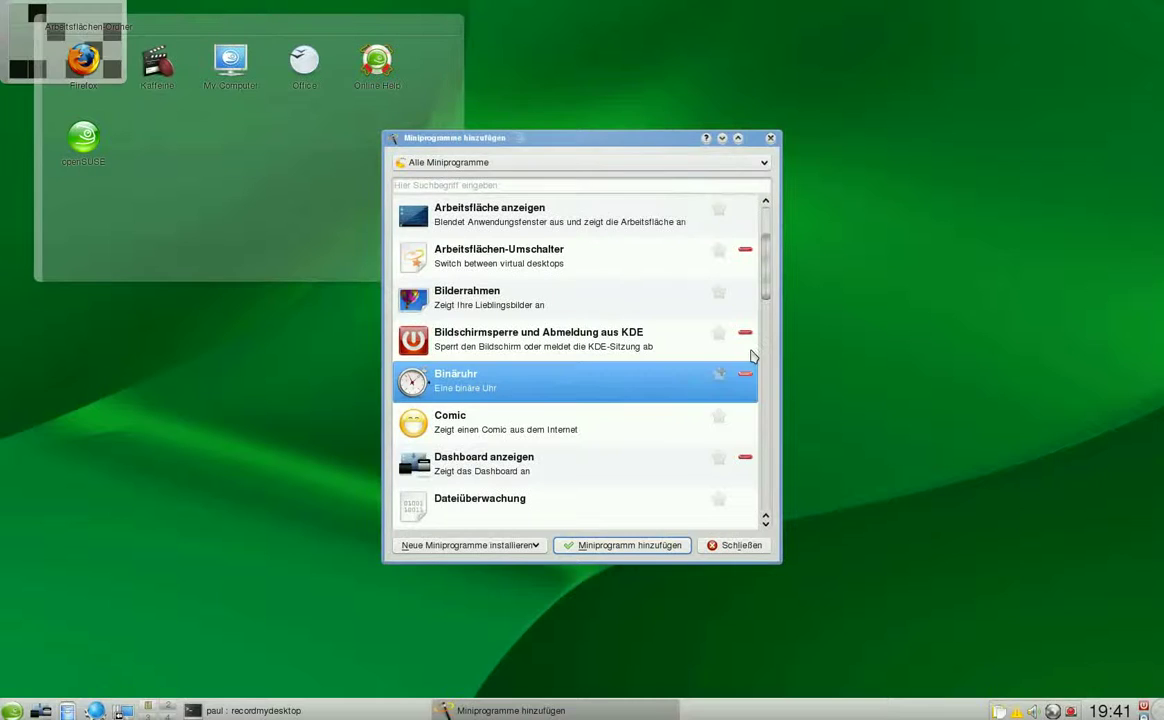
Add the Analoge Uhr widget to the desktop and close the Miniprogramme hinzufügen dialog.
scroll(772, 259, up, 1)
click(658, 300)
click(627, 548)
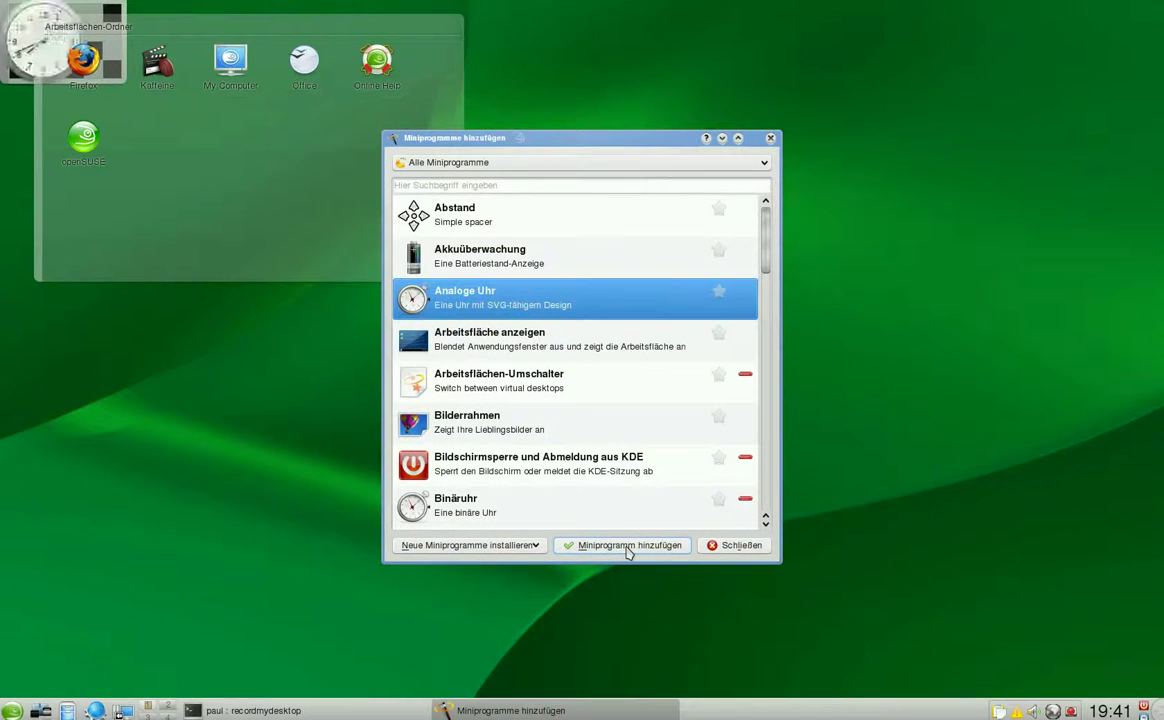
click(737, 548)
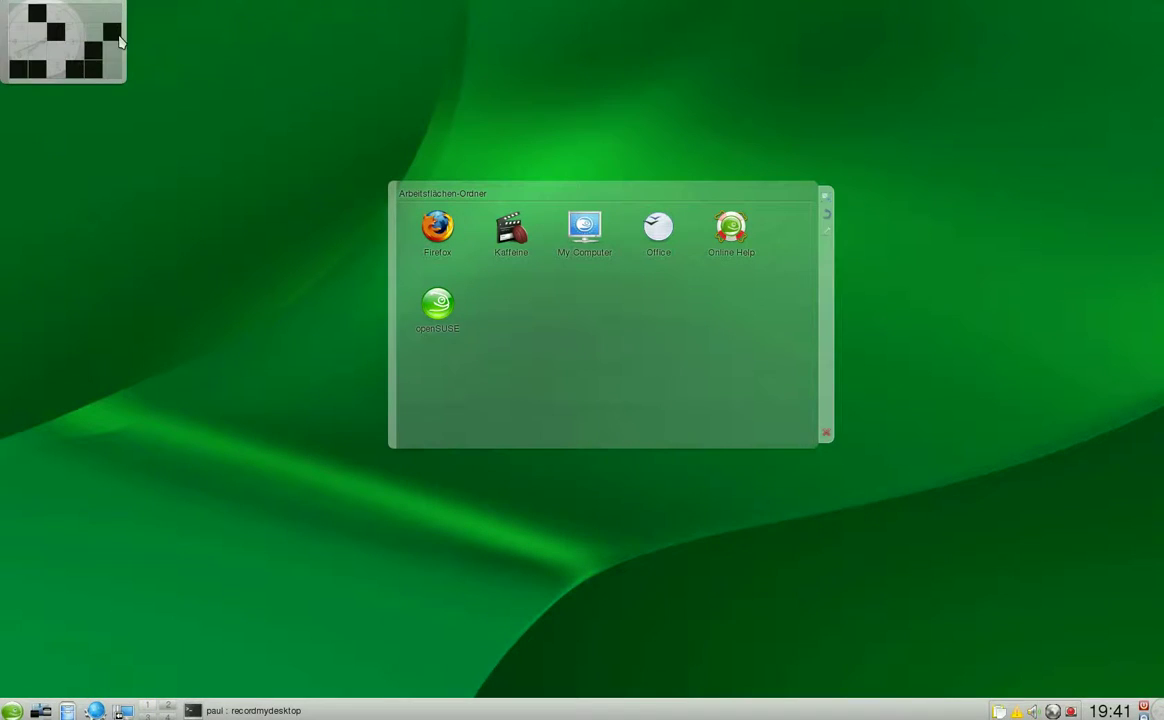
Separate the overlapping clock widgets on the desktop, placing the analog clock beside the binary clock on its left.
mouse_move(113, 33)
drag(113, 33, 280, 154)
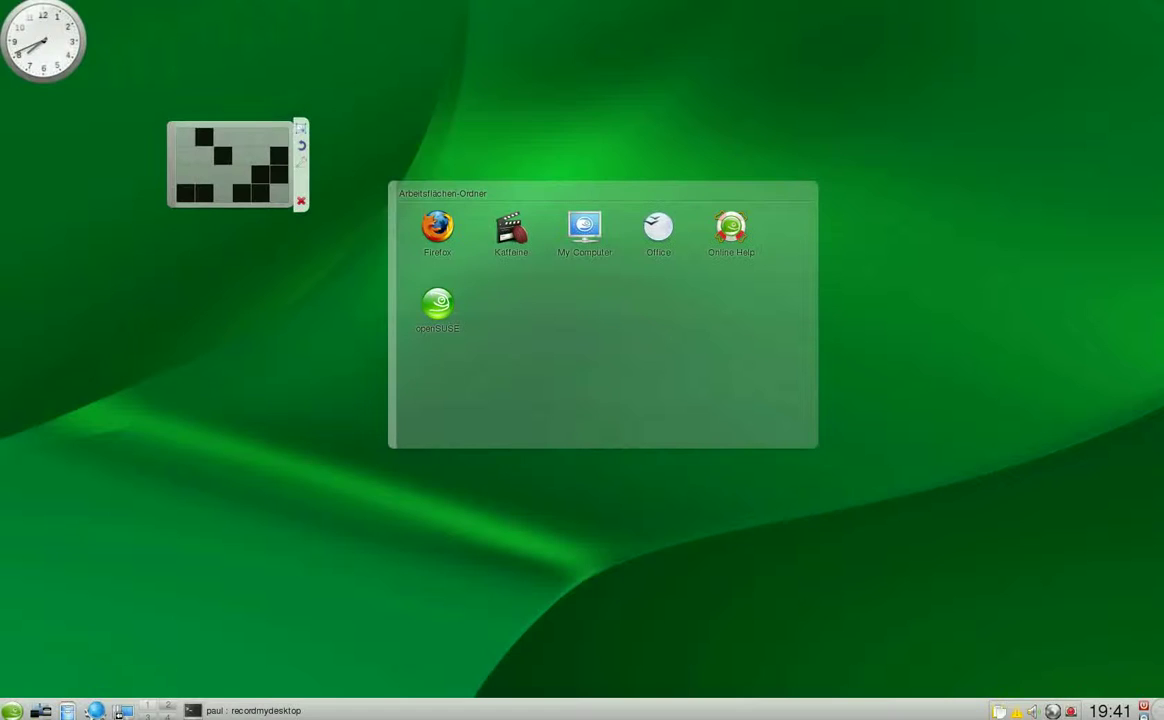
drag(54, 62, 102, 196)
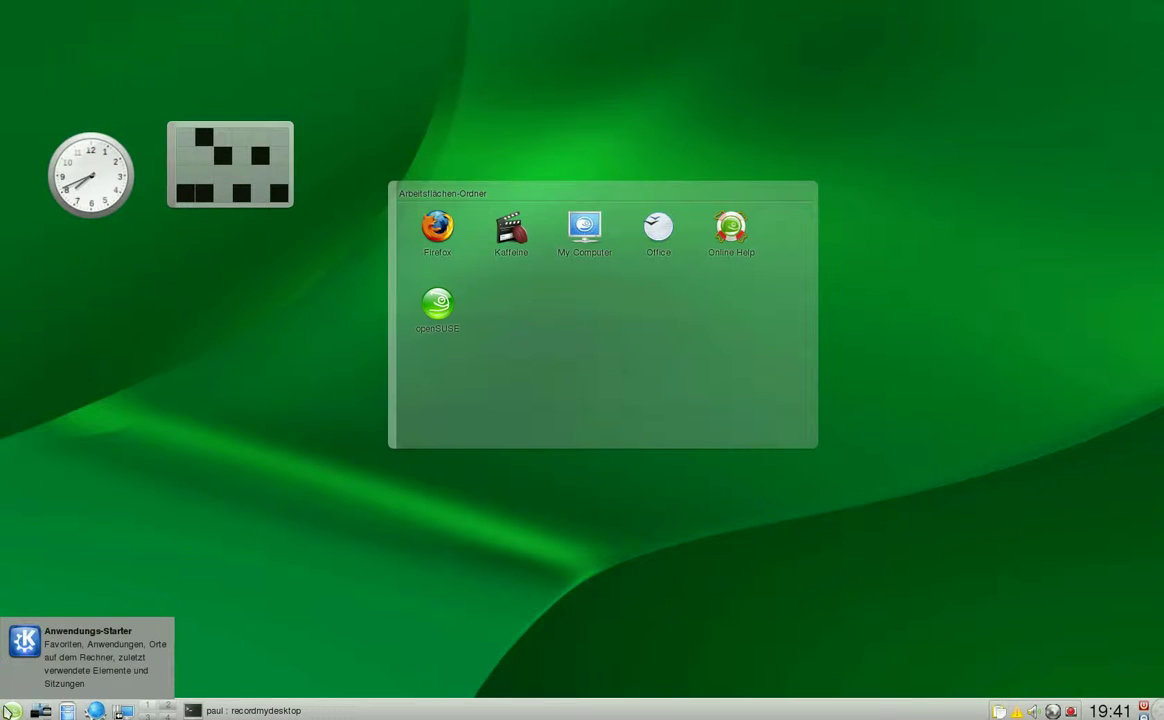
Open a terminal, query the kernel and system information with uname and uname -a, and close the terminal.
click(10, 710)
click(38, 628)
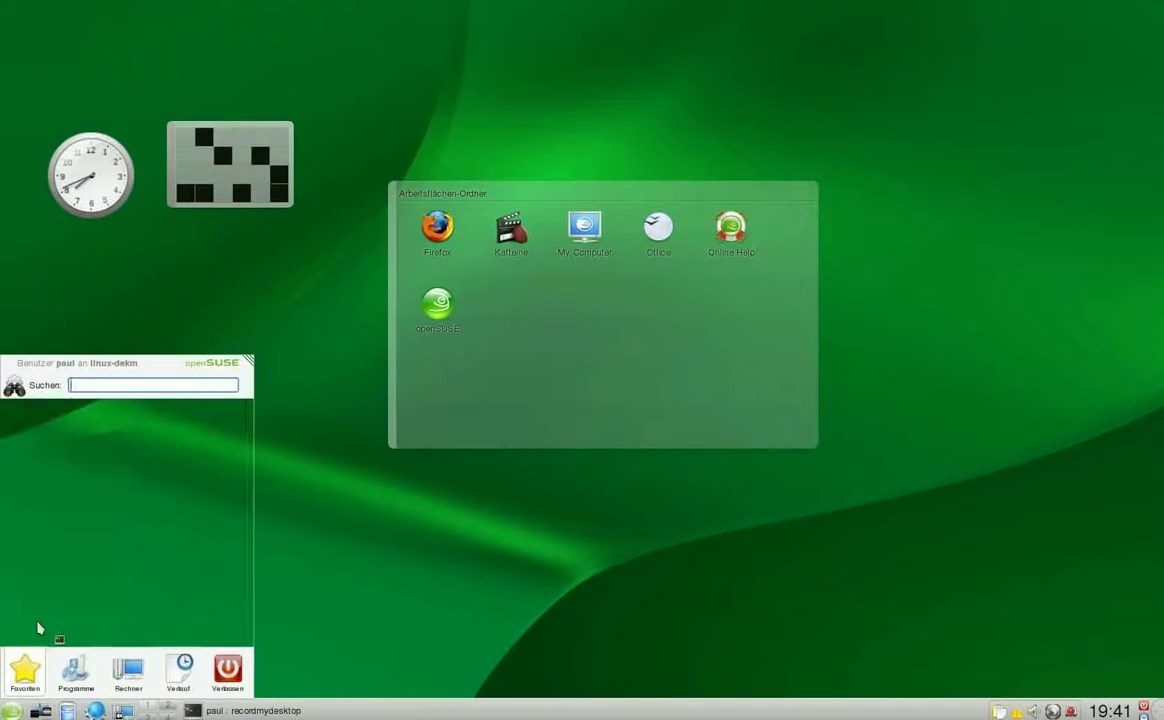
text(s)
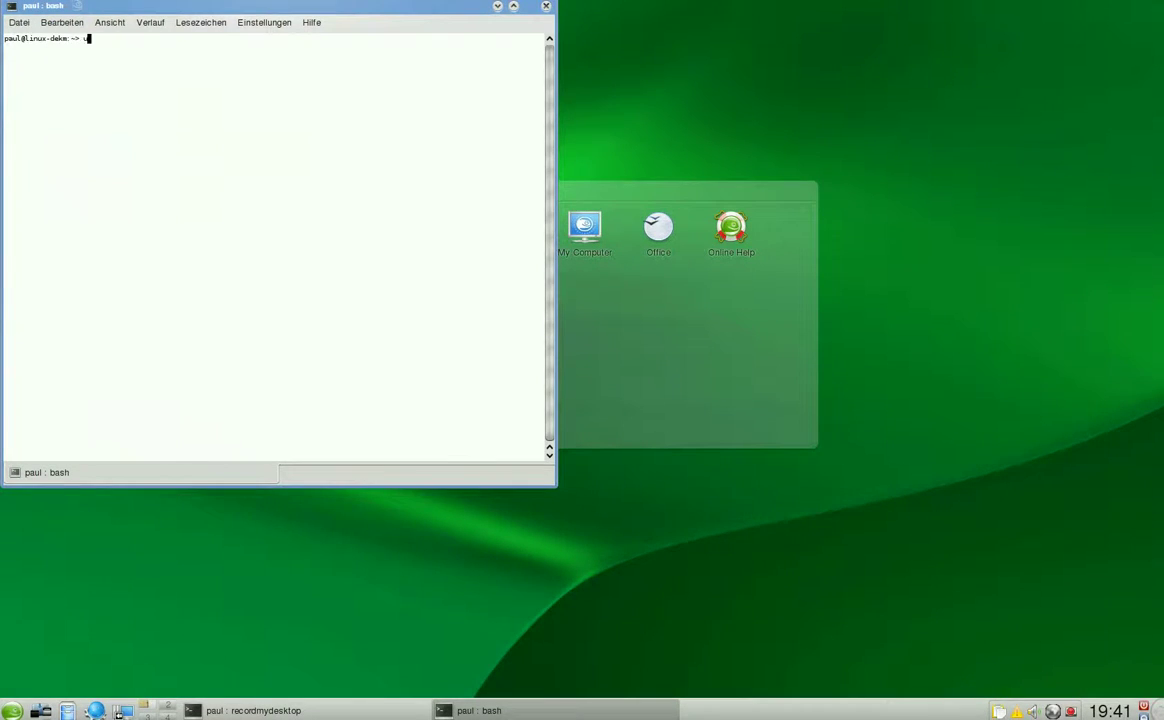
text(name)
key(Return)
text(uname -a)
key(Return)
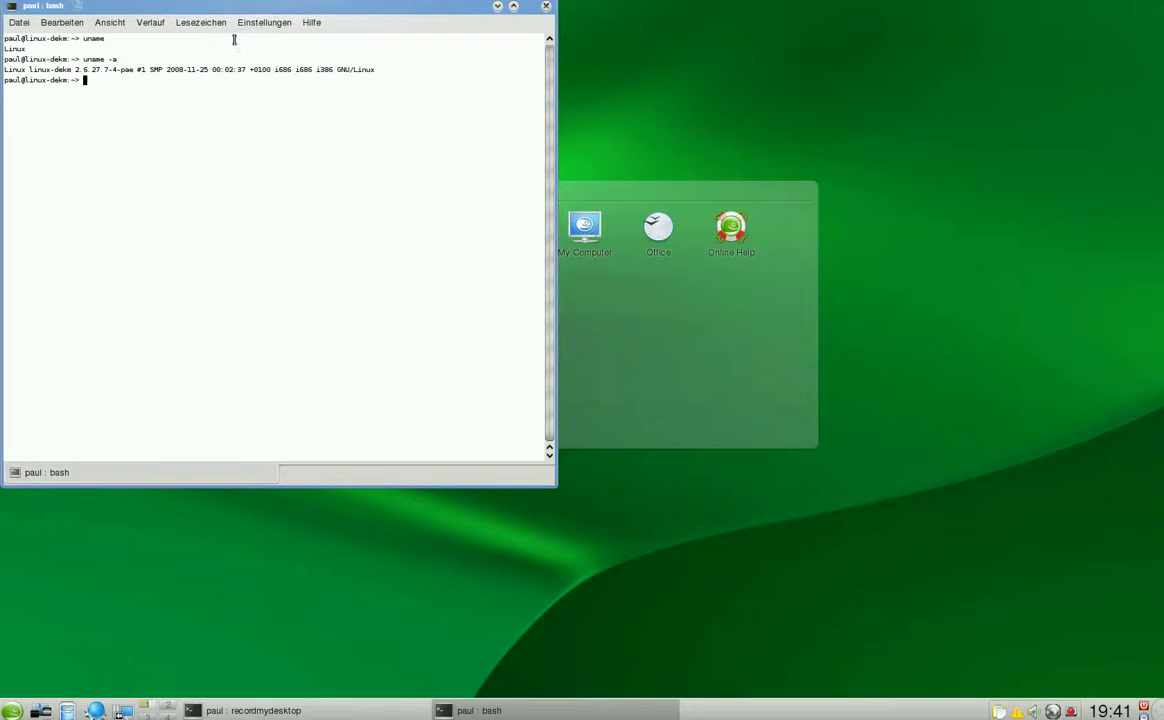
drag(295, 4, 623, 97)
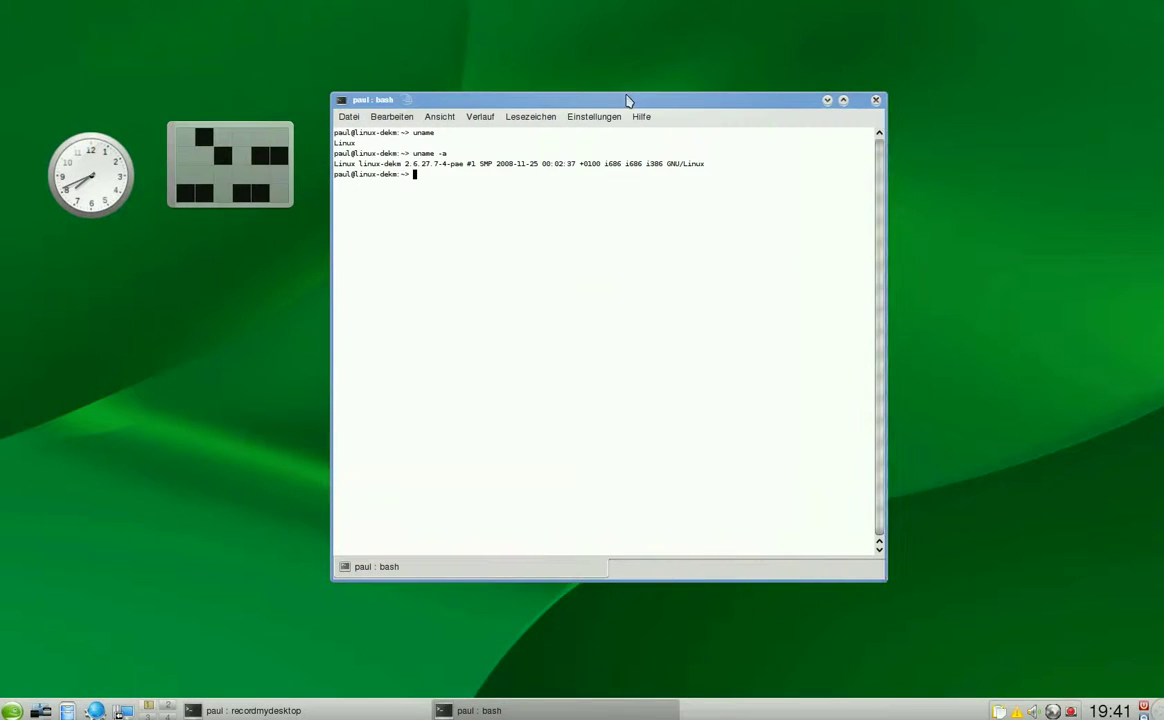
click(876, 101)
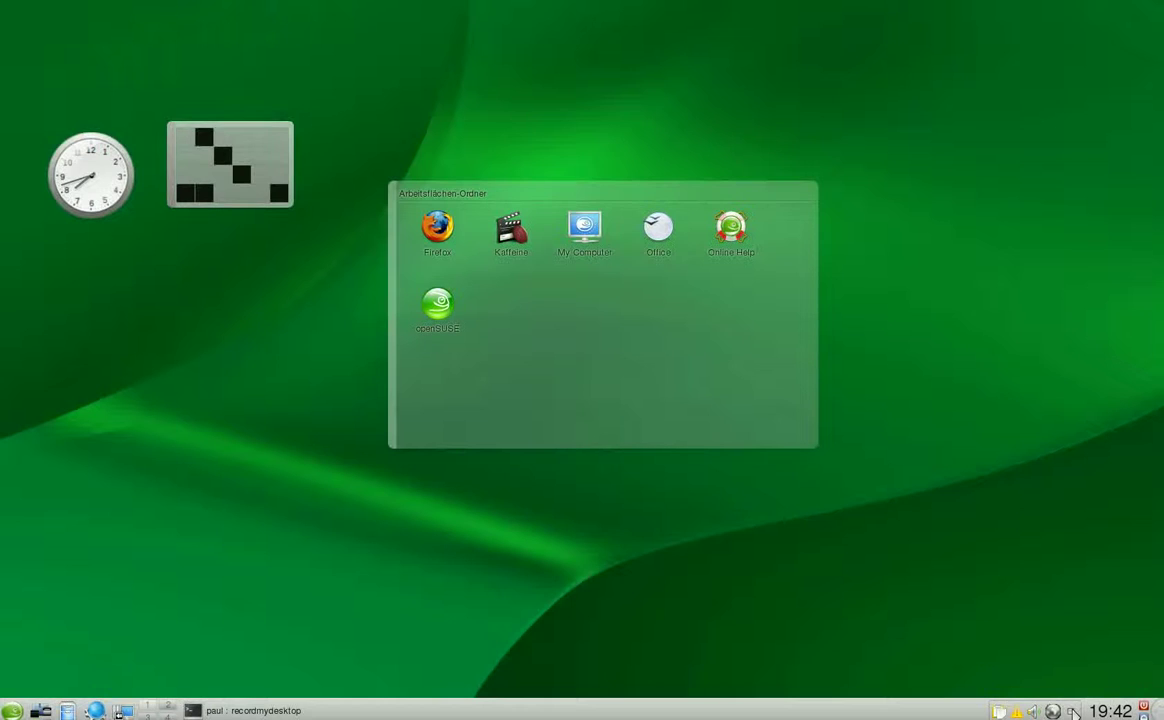
Bring up the terminal window running recordmydesktop.
click(236, 712)
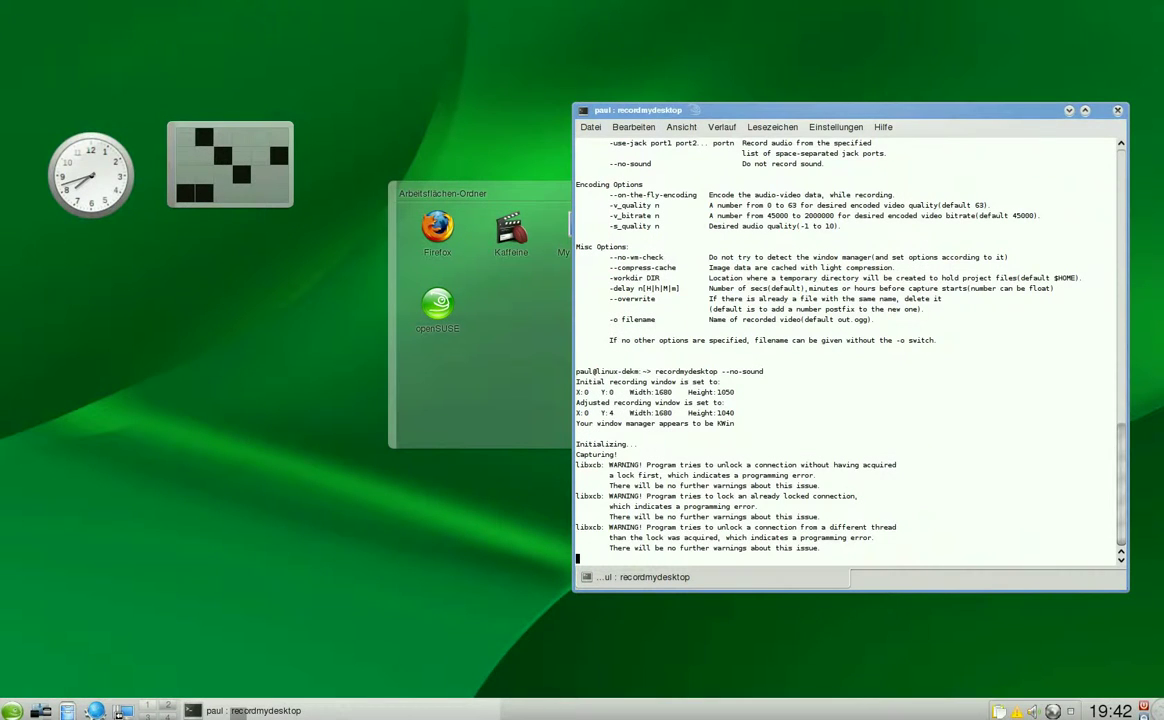